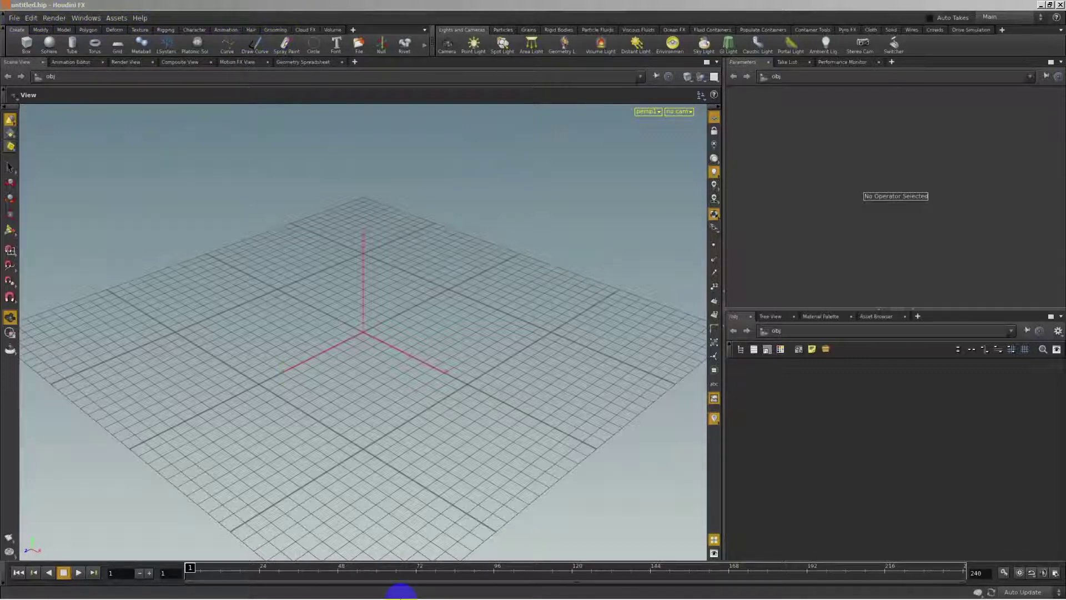
- View the reference lattice image, then return to the Houdini scene
left_click(238, 593)
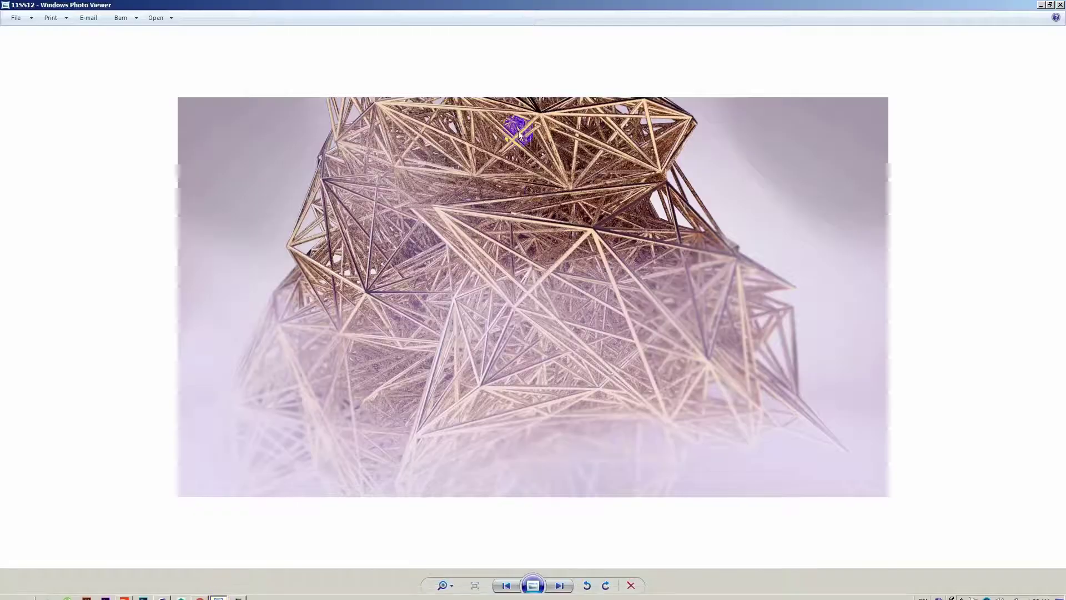
left_click(534, 356)
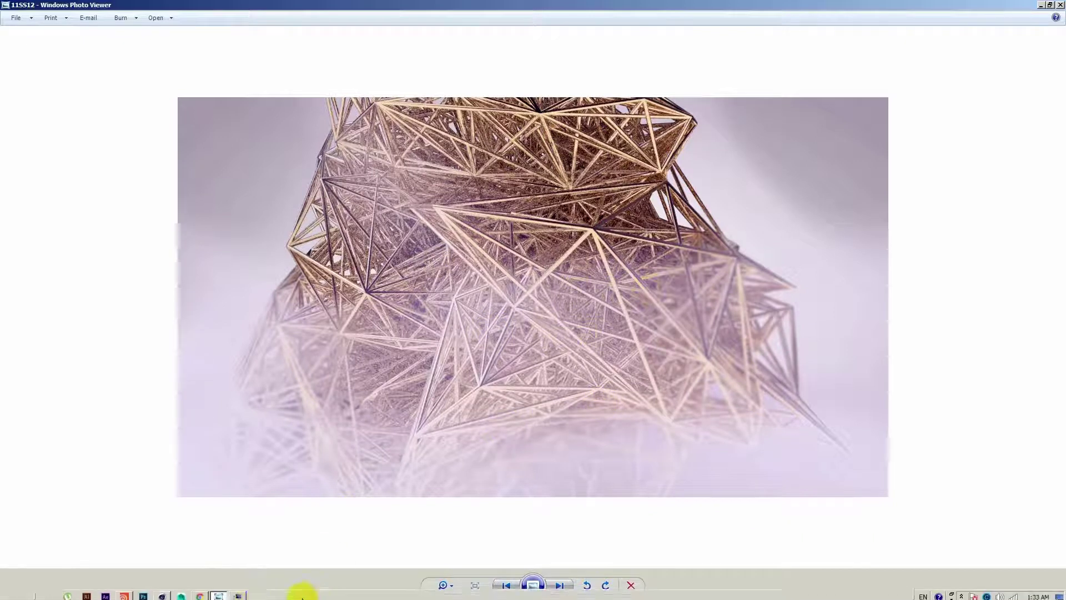
left_click(122, 593)
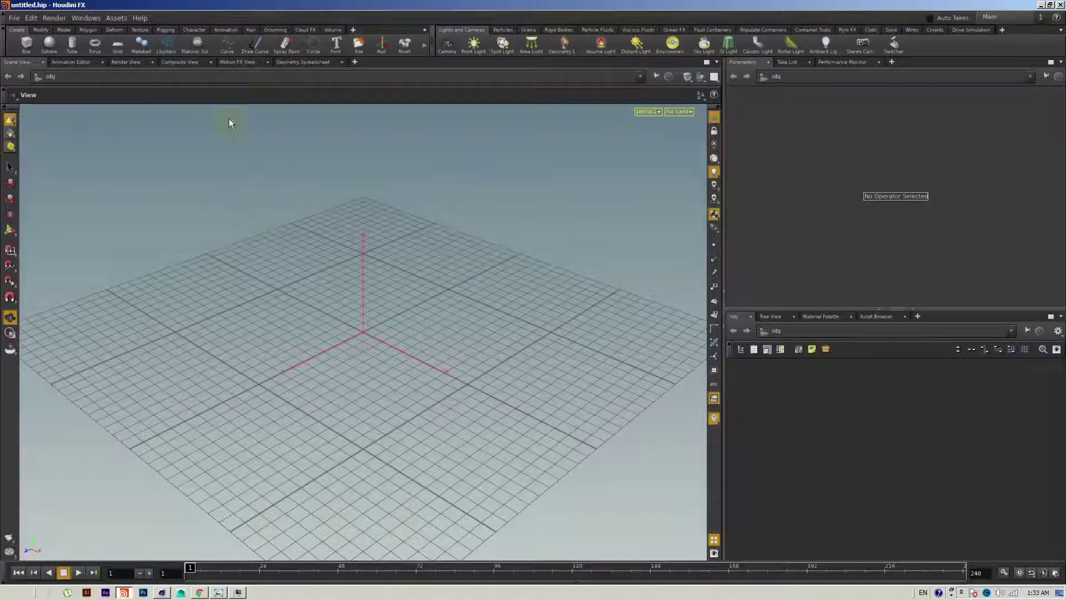
- Place a sphere object and reduce its sphere1 to 5 rows and 5 columns
left_click(55, 48)
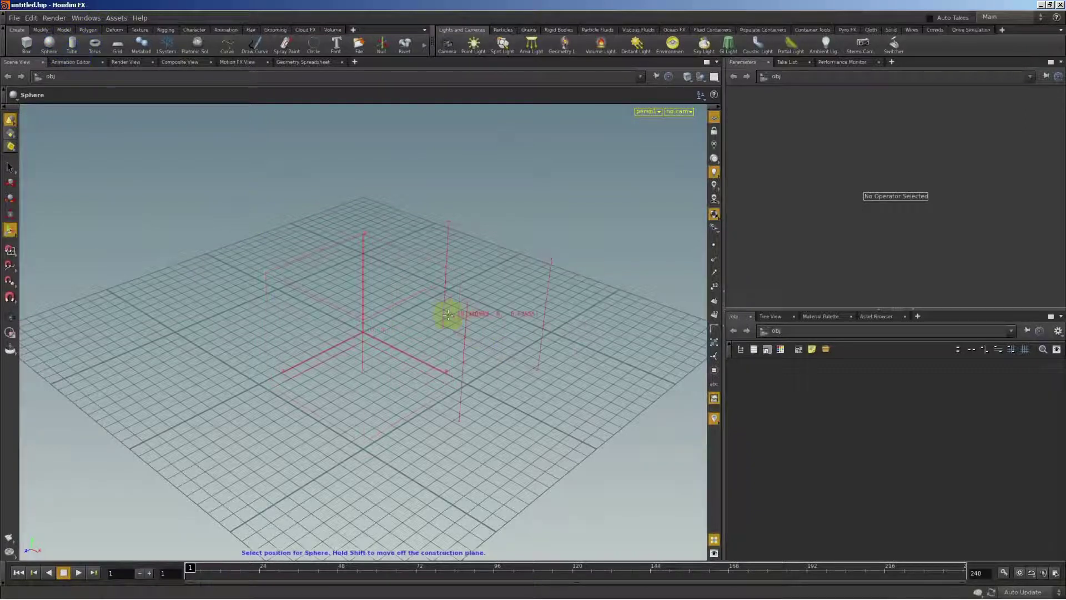
left_click(381, 309)
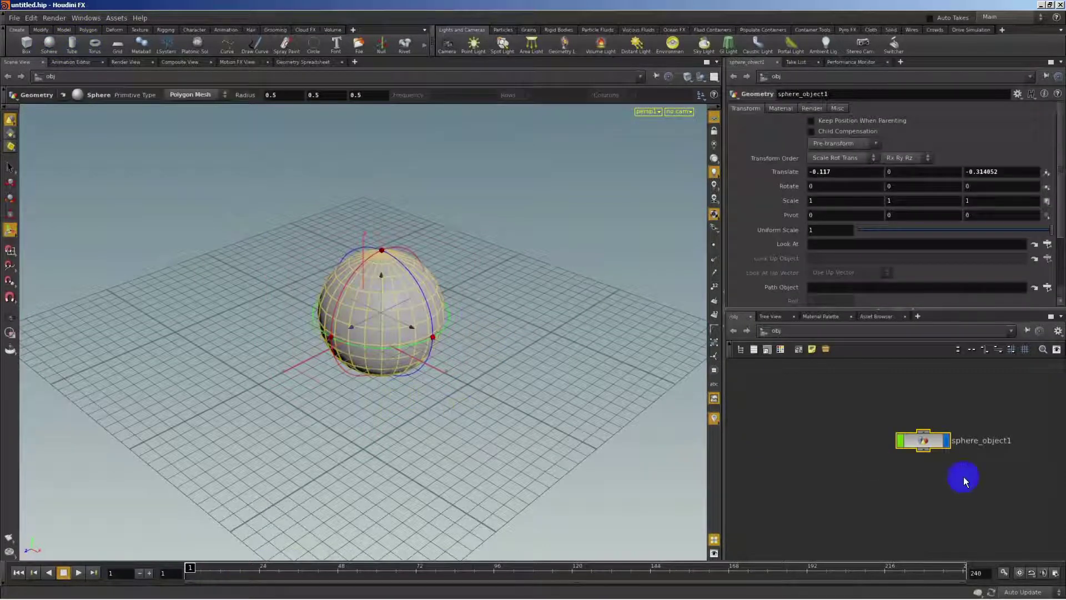
left_click_drag(881, 446, 882, 461)
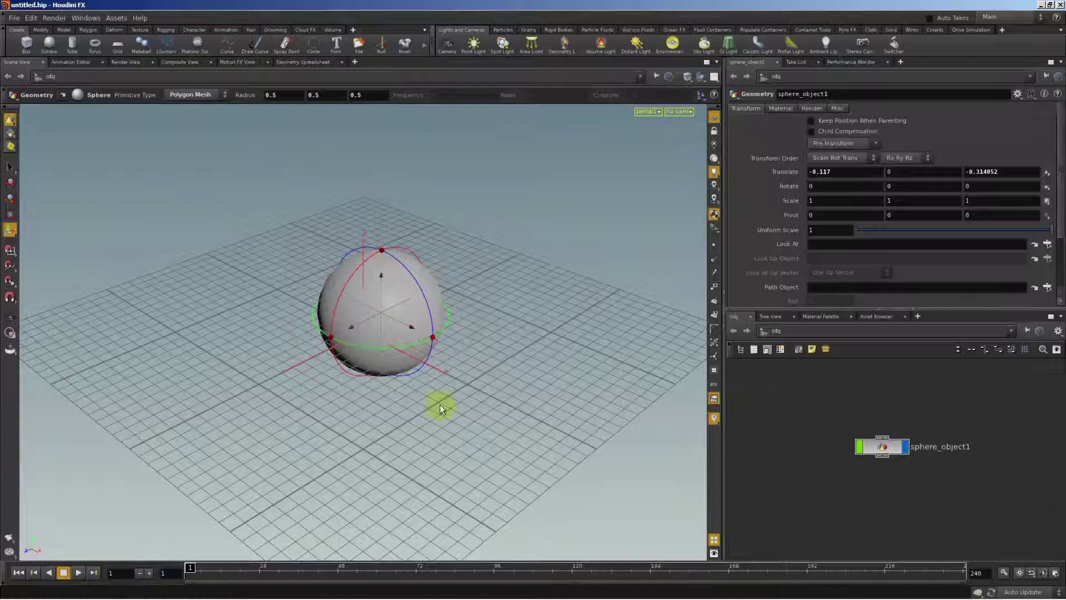
left_click(883, 449)
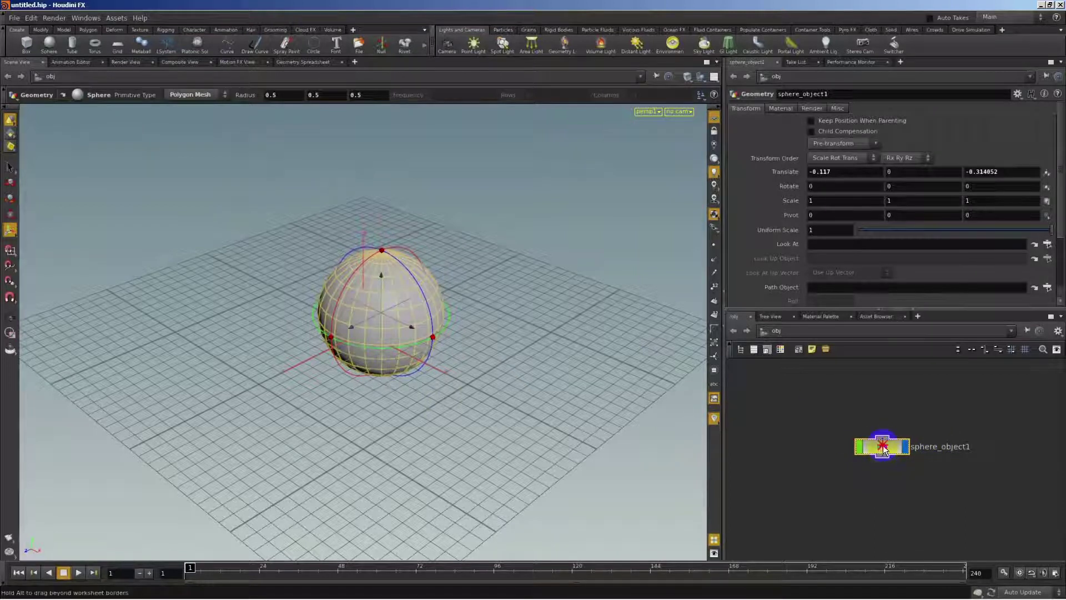
double_click(883, 447)
mouse_move(880, 204)
left_mouse_down()
mouse_move(861, 204)
mouse_move(864, 222)
mouse_move(863, 205)
left_mouse_up()
- Add a Scatter node below sphere1 and wire the sphere into it
key("s")
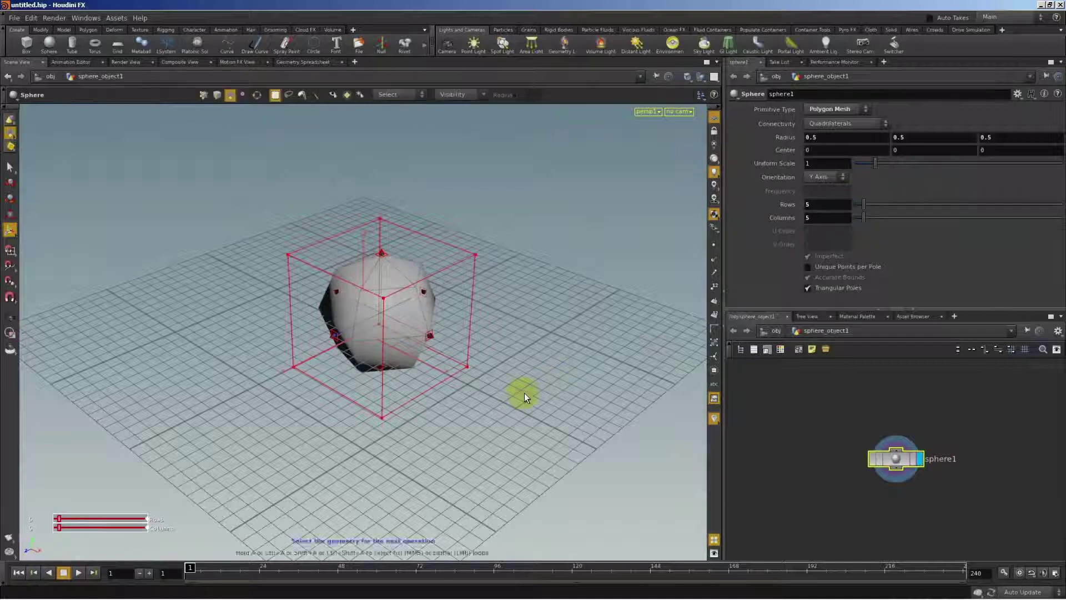
left_click_drag(898, 464, 864, 379)
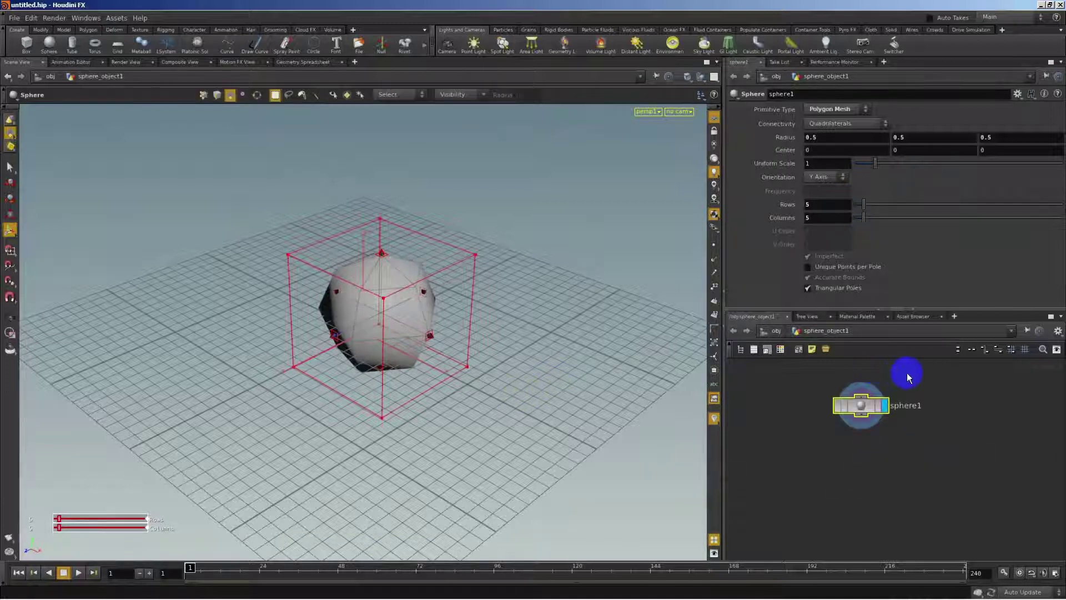
key("Tab")
type("sc")
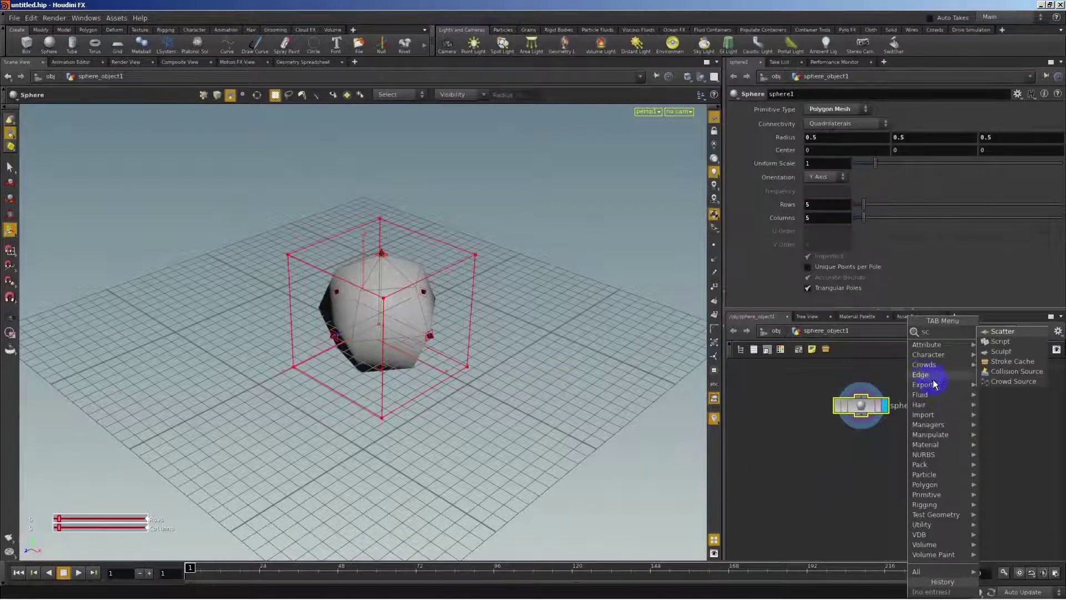
left_click(1003, 332)
left_click(864, 471)
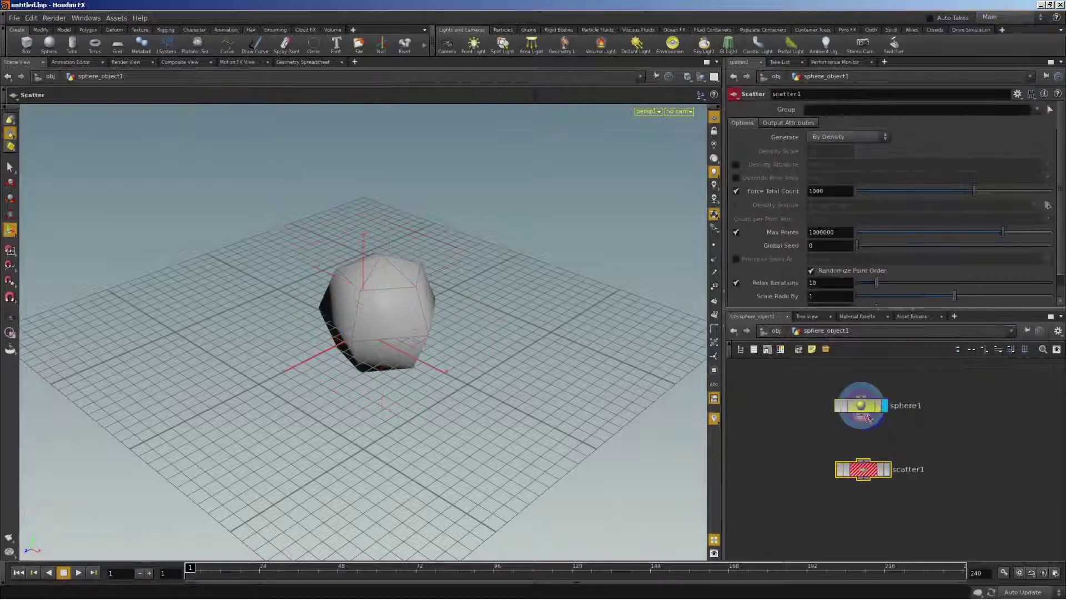
left_click_drag(868, 426, 862, 464)
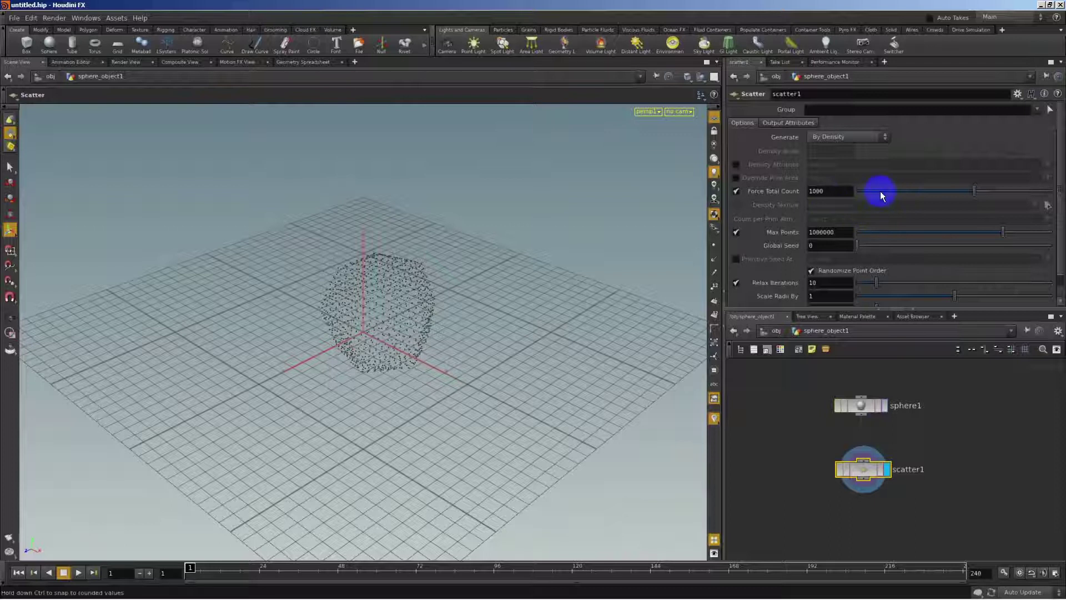
- Set scatter1's Force Total Count to 100 points
left_click_drag(881, 199, 756, 168)
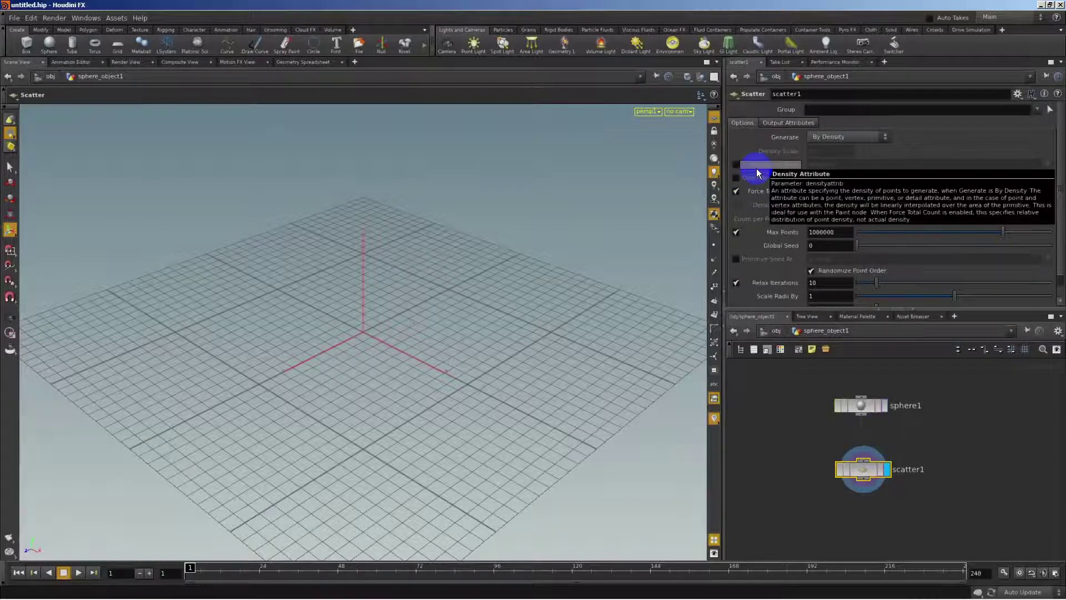
double_click(833, 191)
type("100")
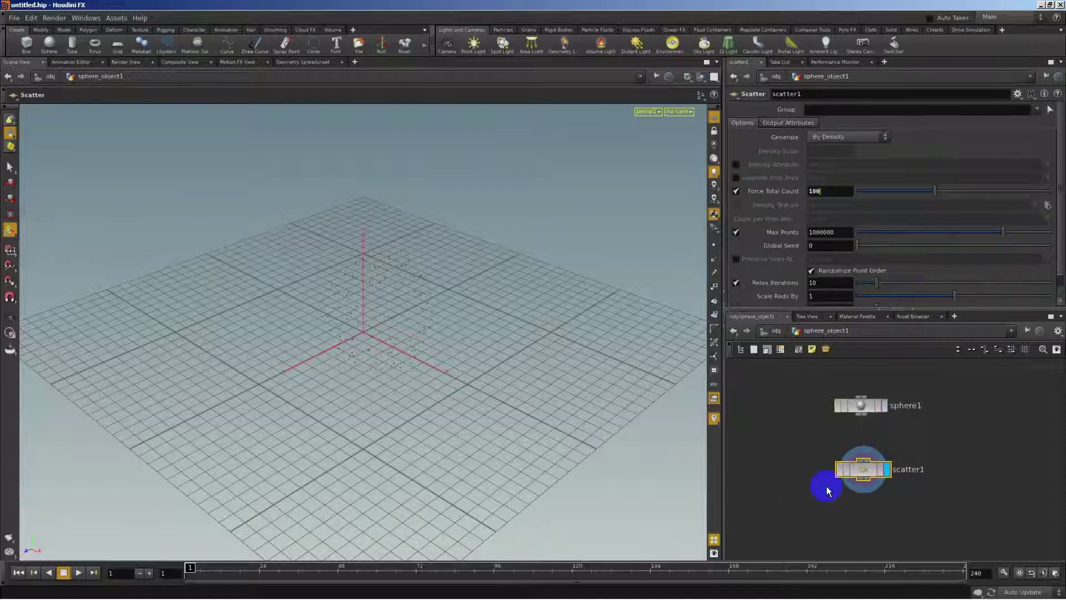
key("Return")
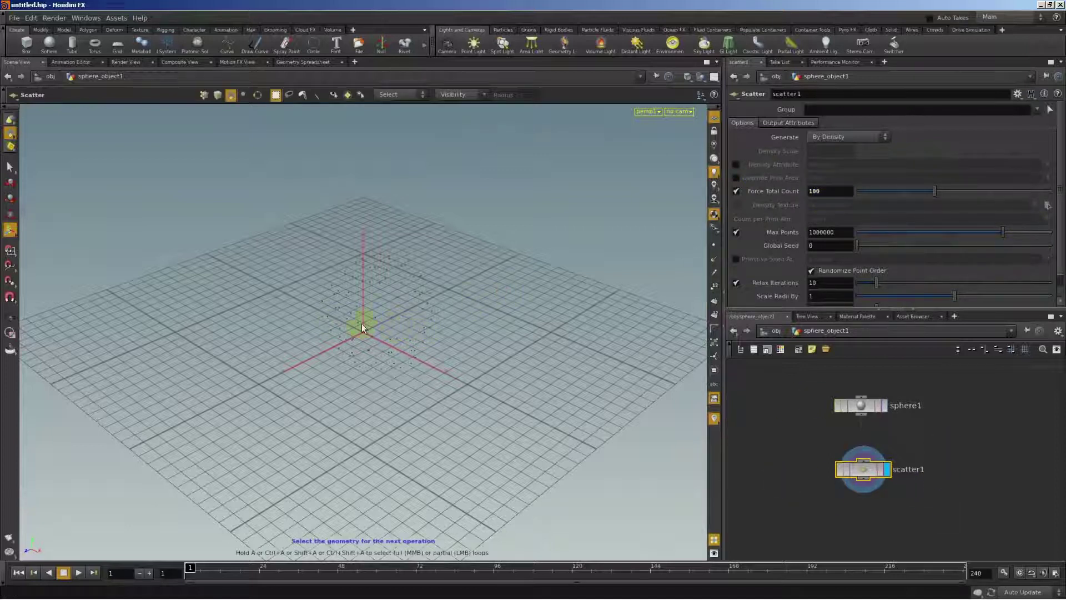
- Add a Connect Adjacent Pieces node below scatter1 and make it the displayed node
left_click(959, 545)
left_click_drag(871, 470, 869, 446)
left_click(870, 395)
key("Tab")
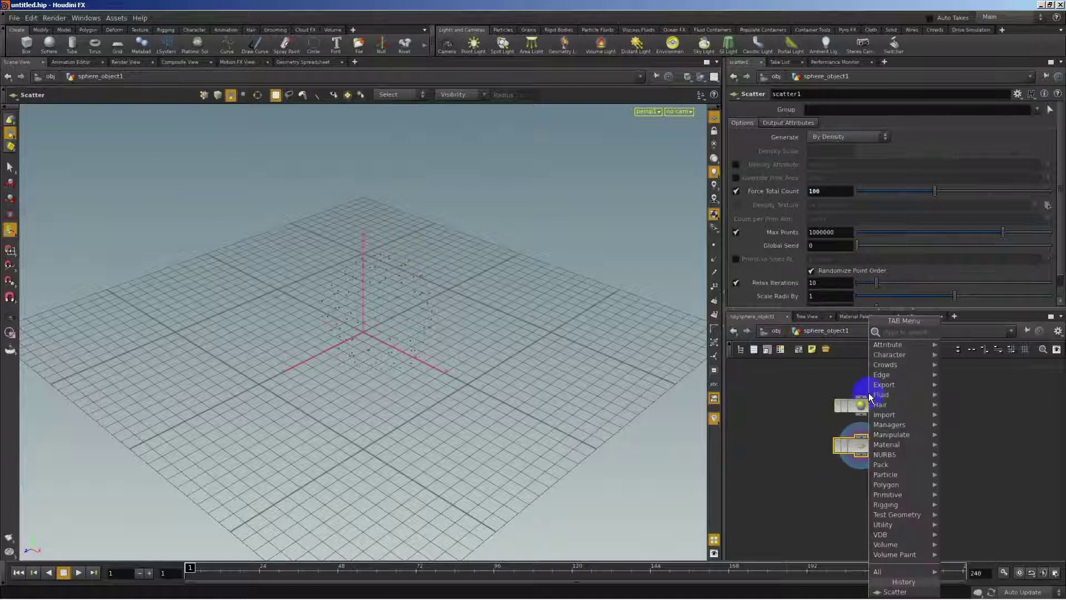
type("adj")
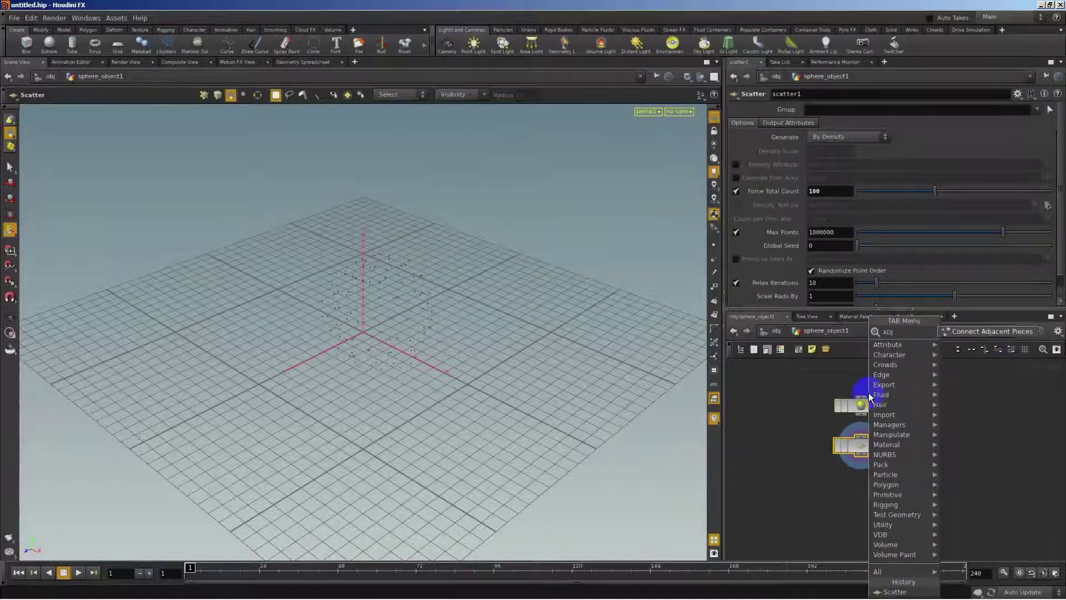
left_click(979, 331)
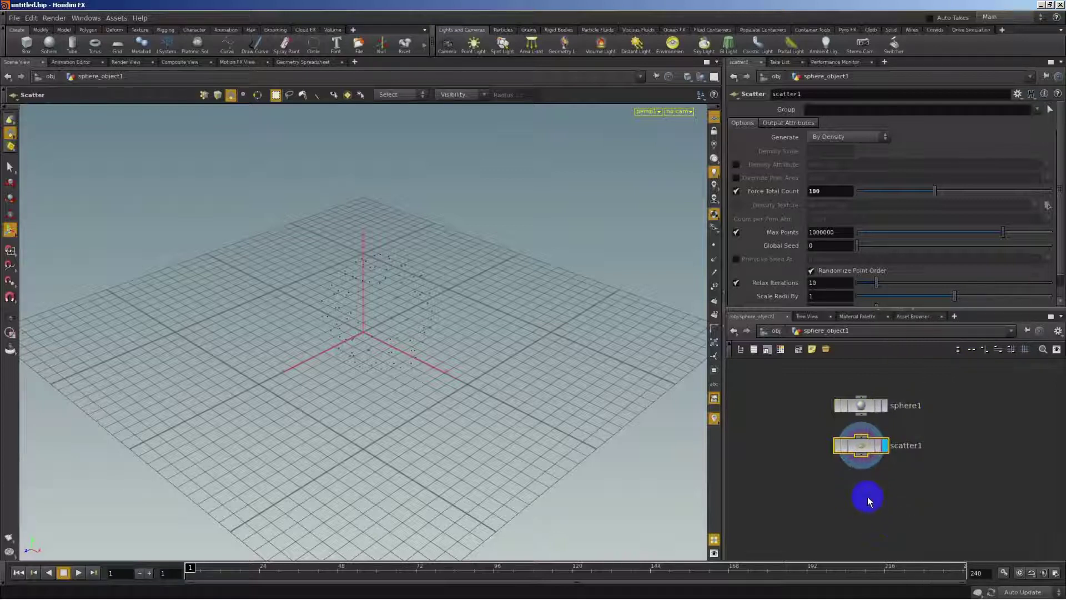
left_click(858, 492)
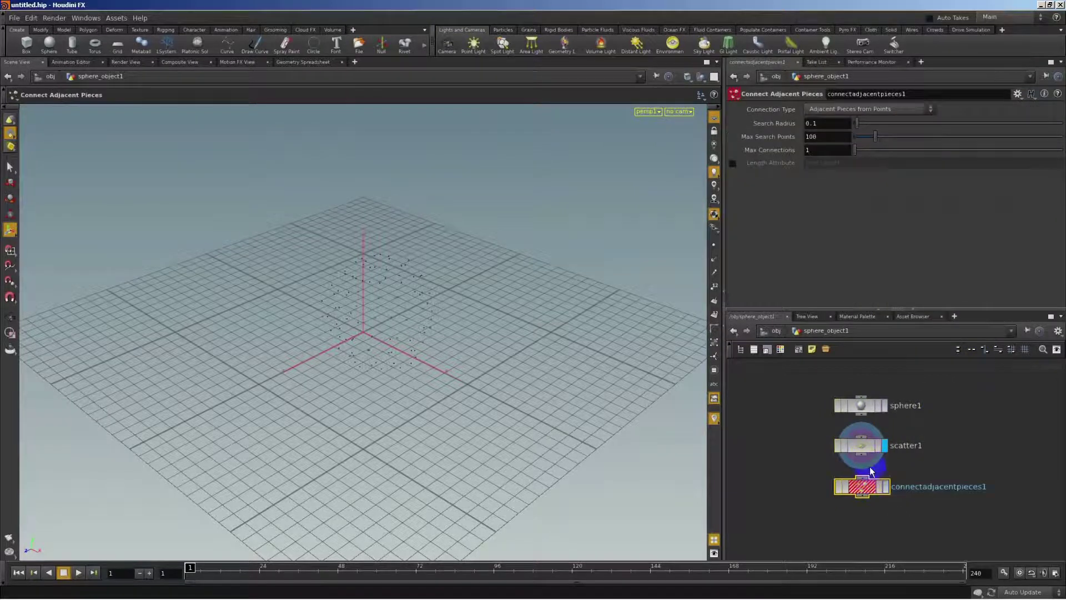
double_click(892, 491)
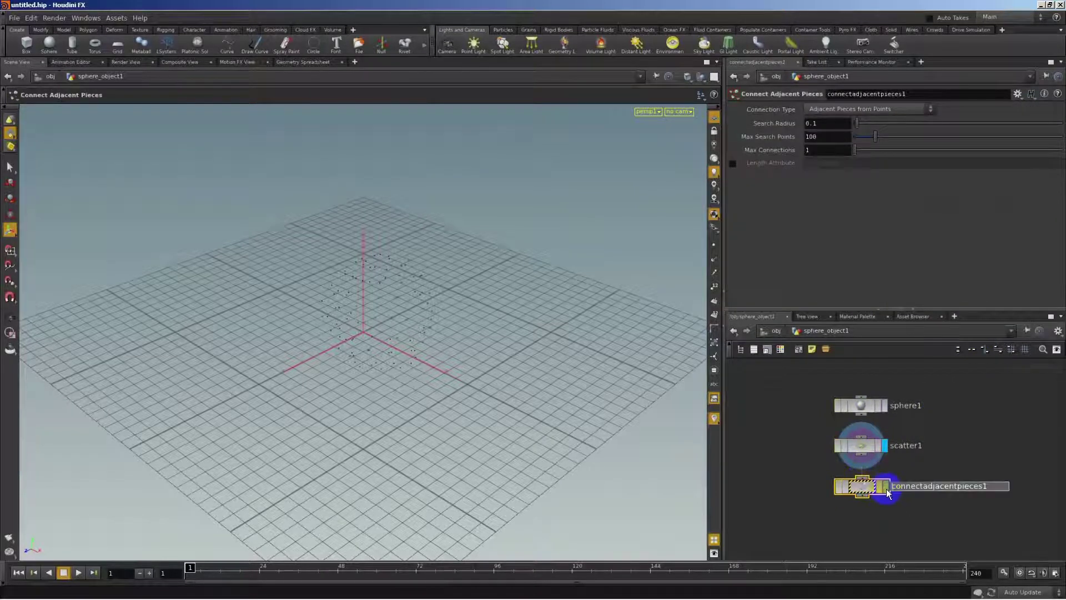
left_click(886, 493)
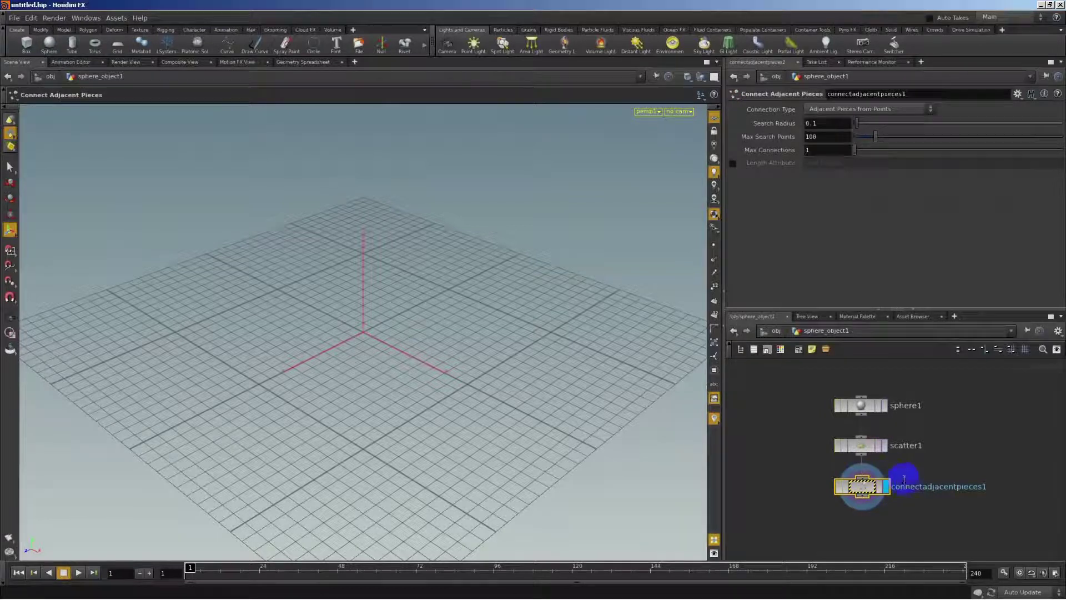
- Set Connection Type to Adjacent Points and orbit to inspect the lattice sphere
left_click(791, 111)
left_click(839, 109)
left_click(860, 139)
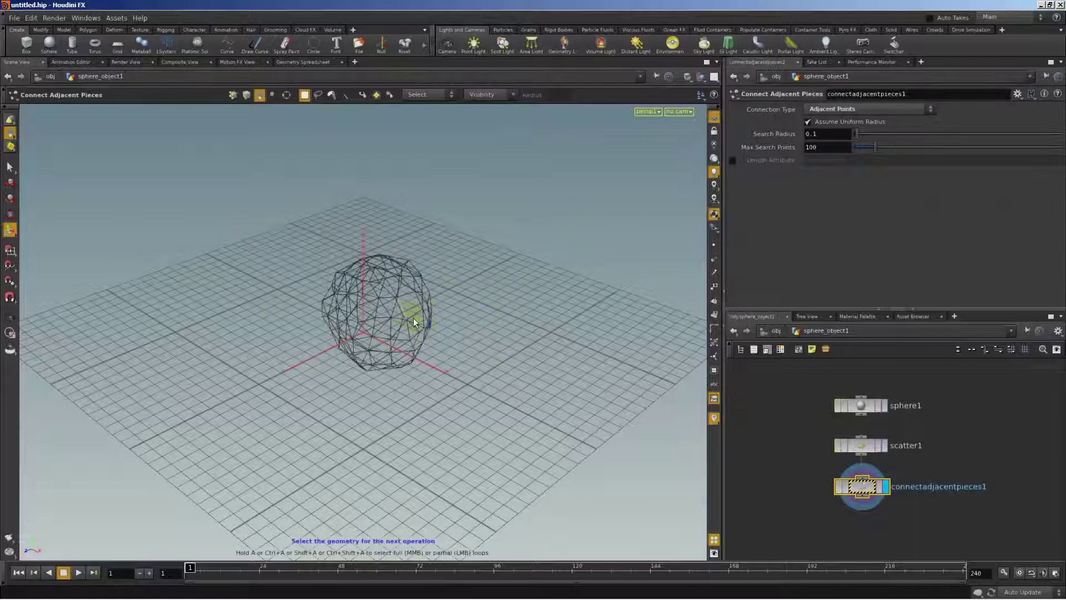
left_click_drag(413, 318, 501, 385)
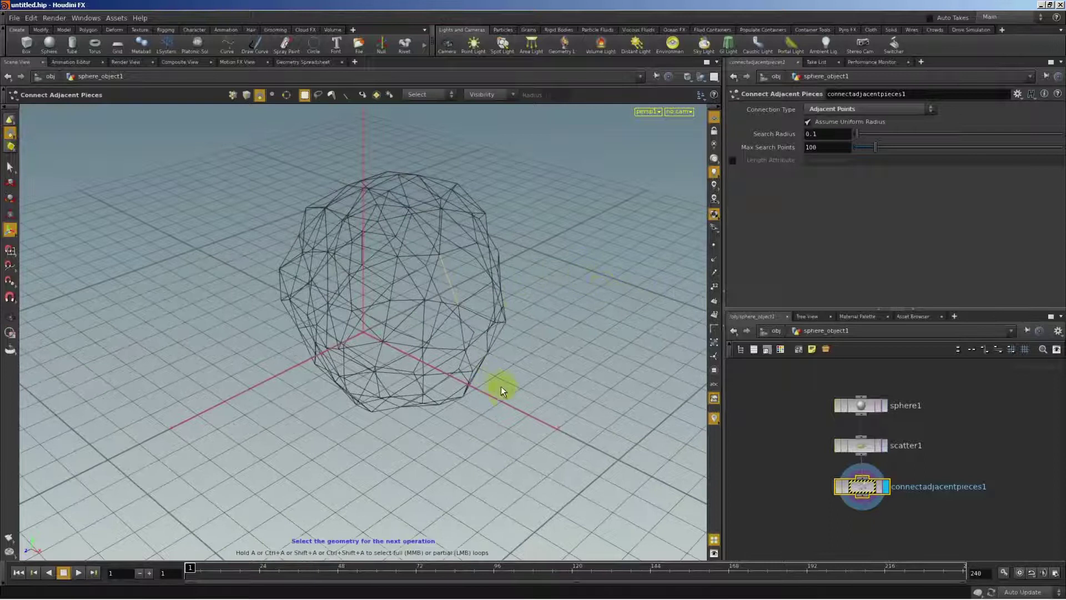
mouse_move(479, 329)
left_mouse_down()
mouse_move(531, 298)
mouse_move(378, 241)
mouse_move(532, 305)
left_mouse_up()
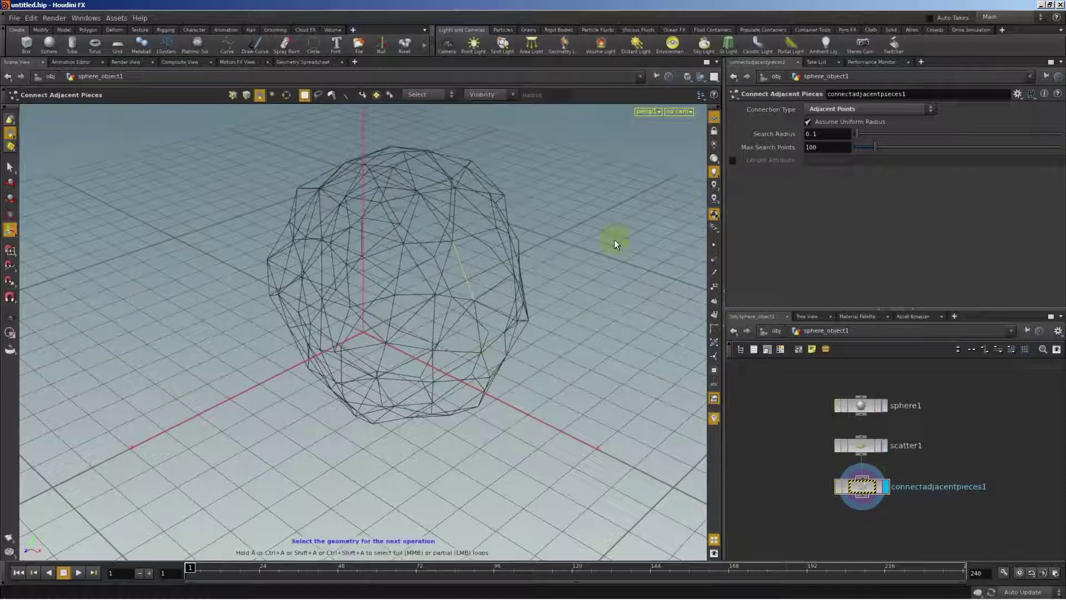
left_click_drag(872, 486, 871, 484)
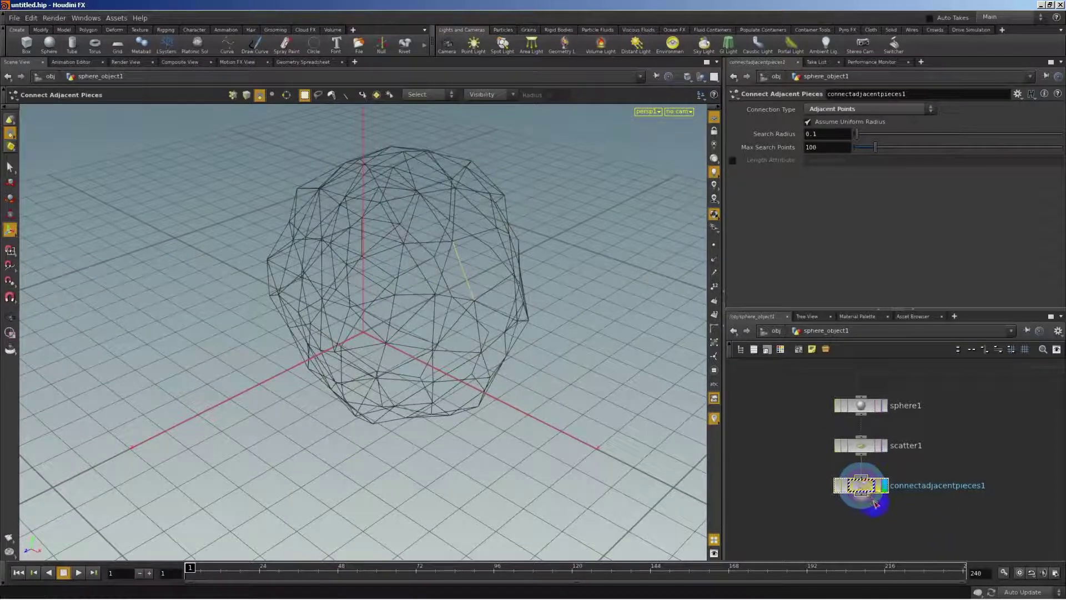
- Add a Solver node below connectadjacentpieces1
key("Tab")
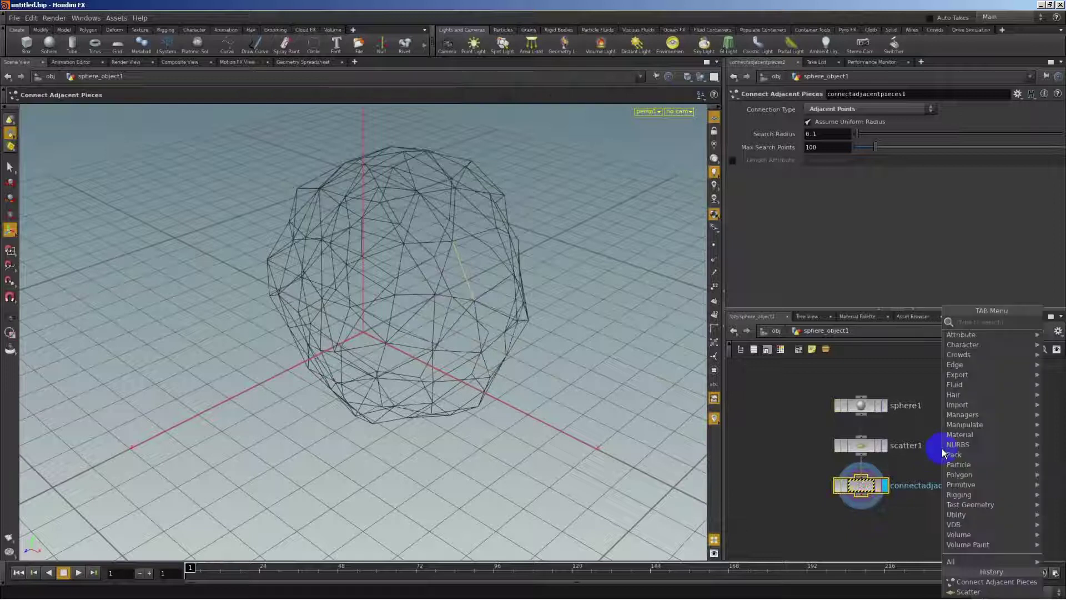
type("sol")
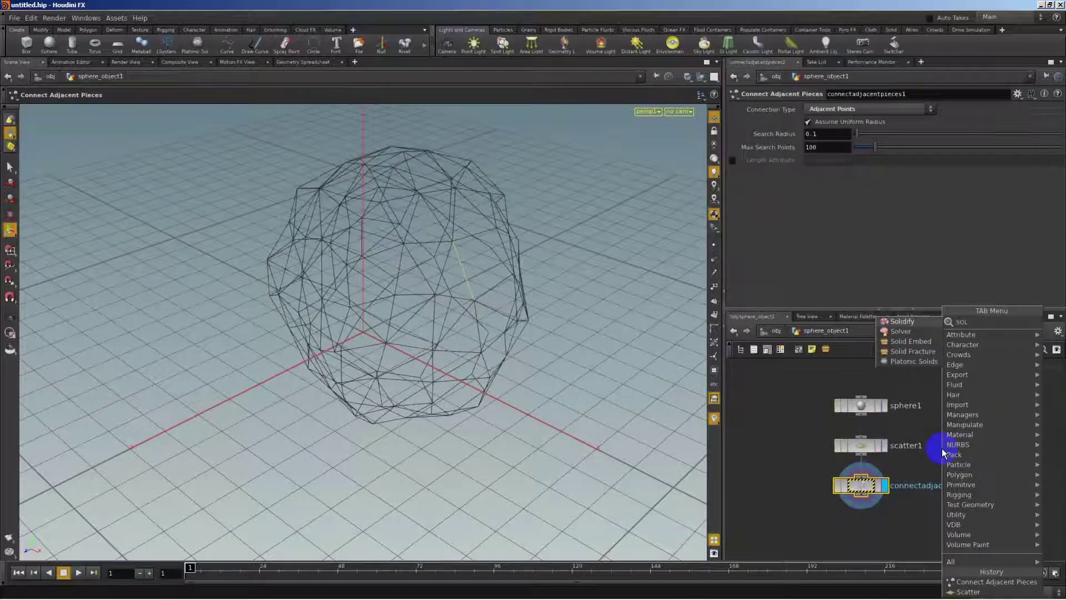
left_click(899, 331)
left_click(860, 520)
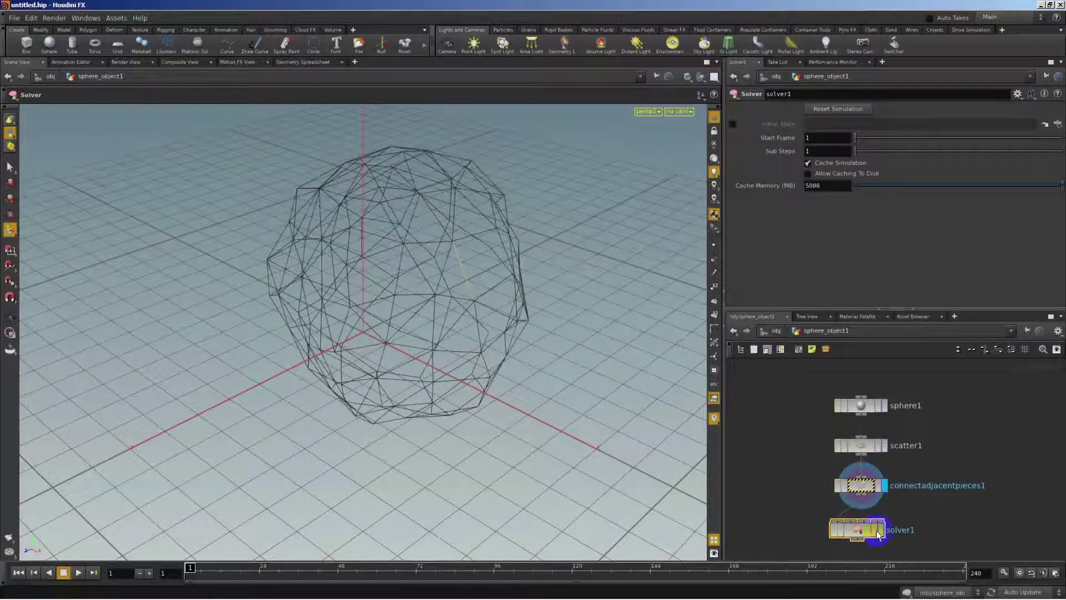
- Inside solver1, add a Point VOP placed below Prev_Frame
double_click(858, 531)
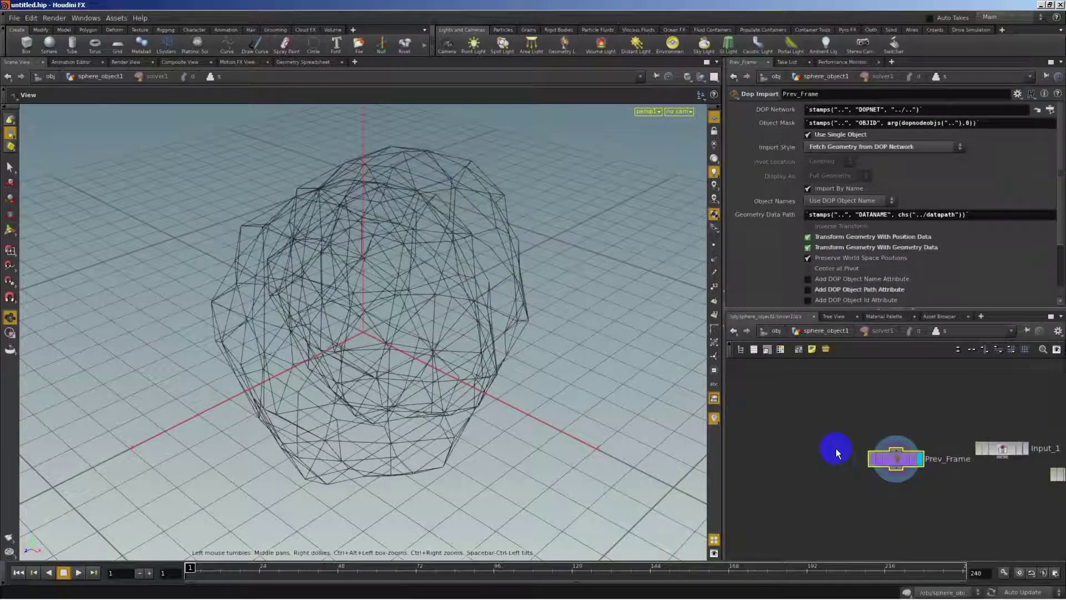
left_click_drag(889, 471, 798, 400)
key("Tab")
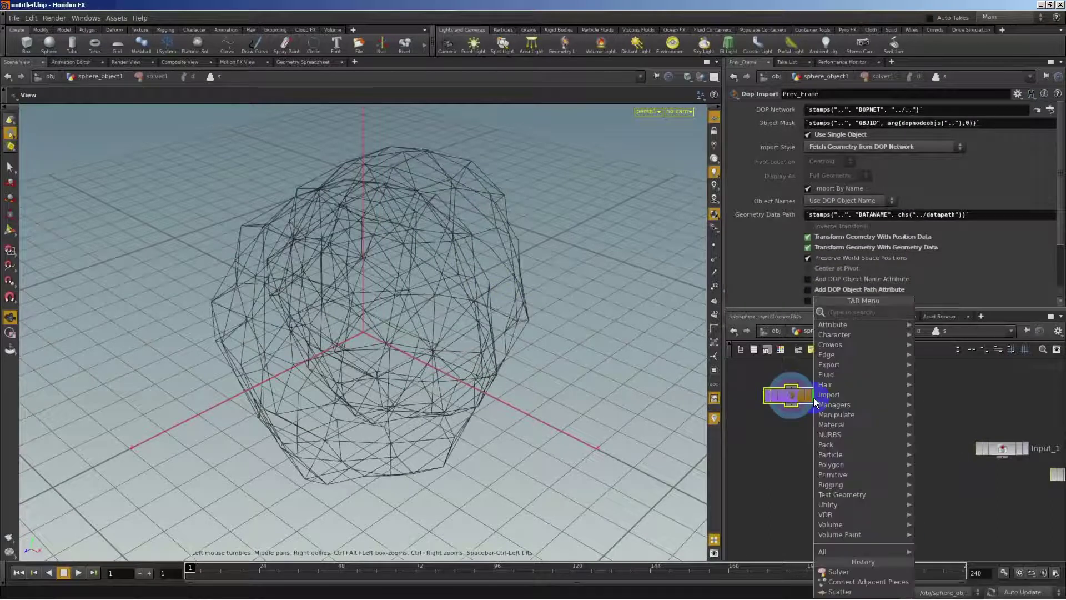
type("v")
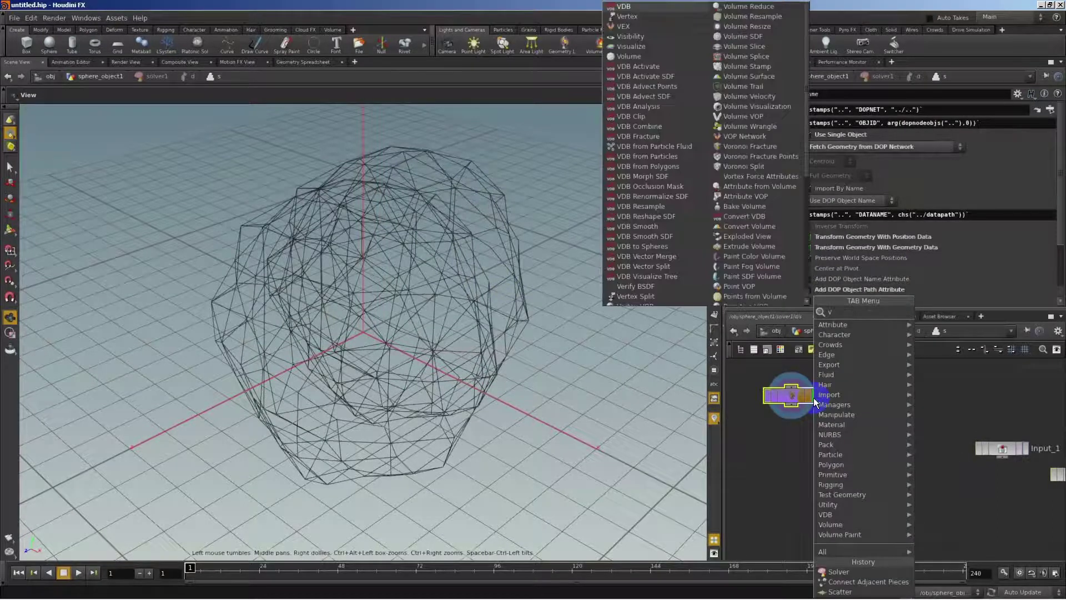
type("op")
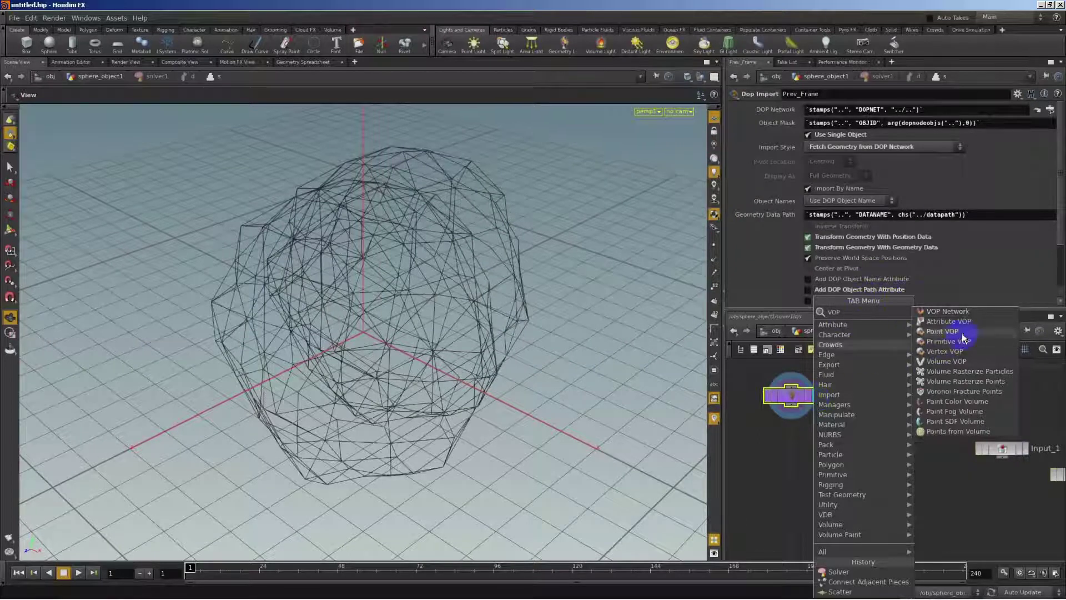
key("Escape")
left_click(787, 483)
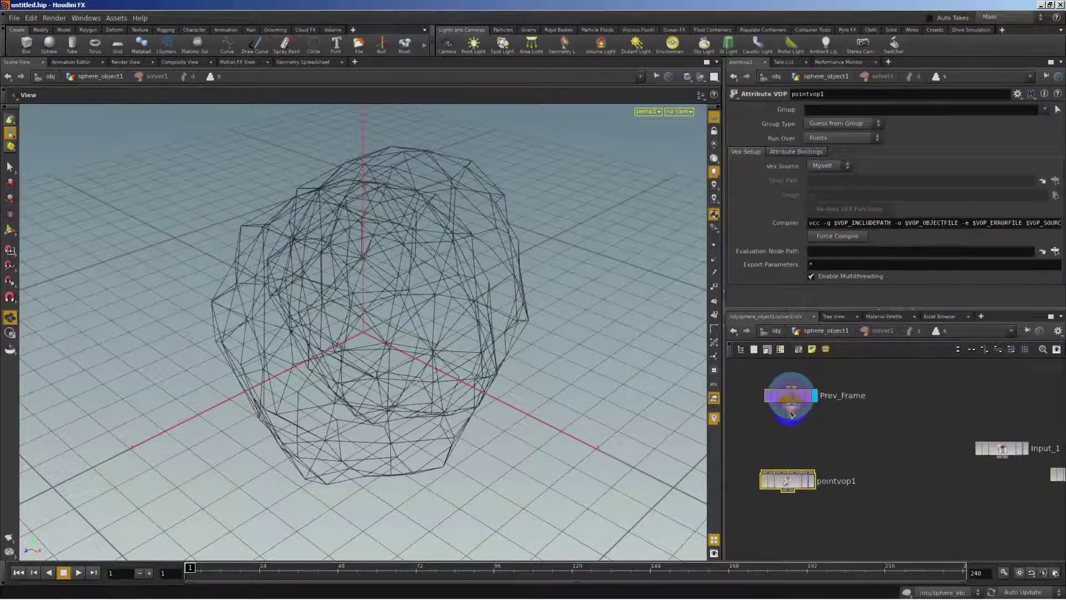
- Inside pointvop1, add an Add node and a Curl Noise node
double_click(814, 480)
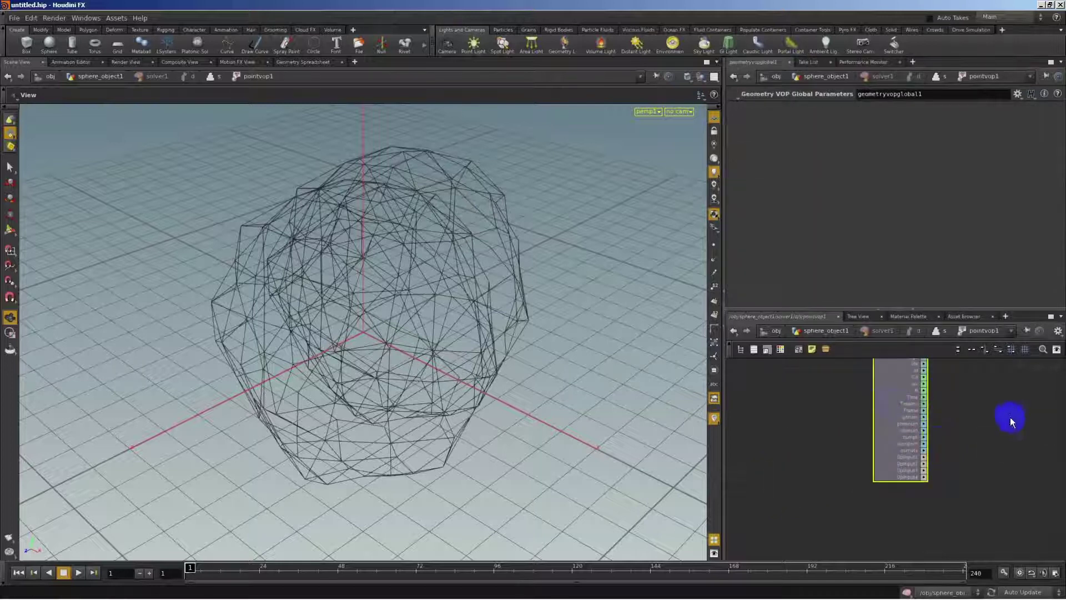
key("h")
key("Tab")
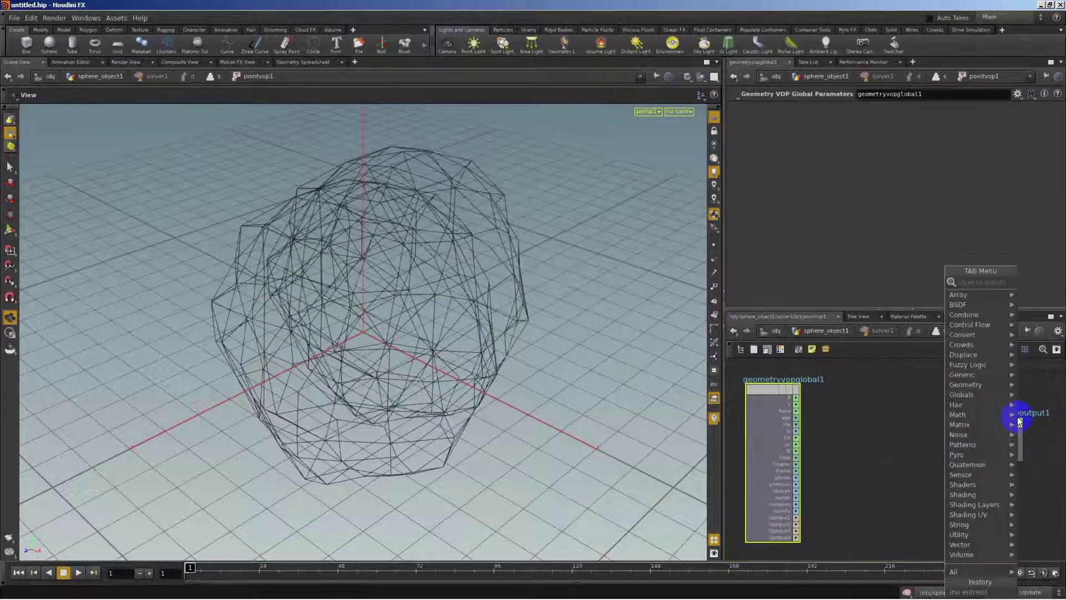
type("add")
key("Return")
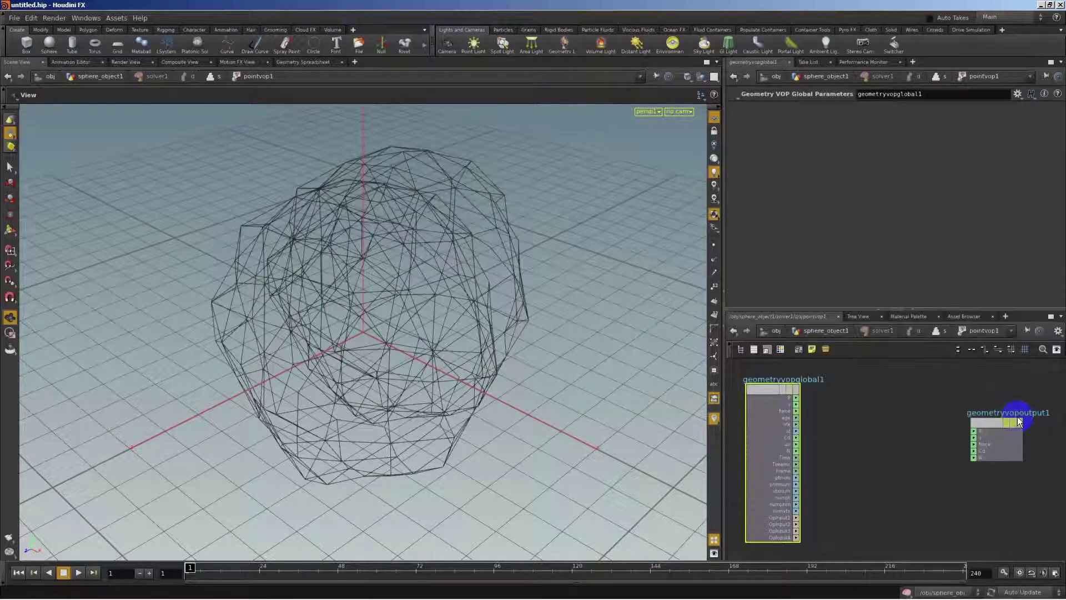
left_click(849, 398)
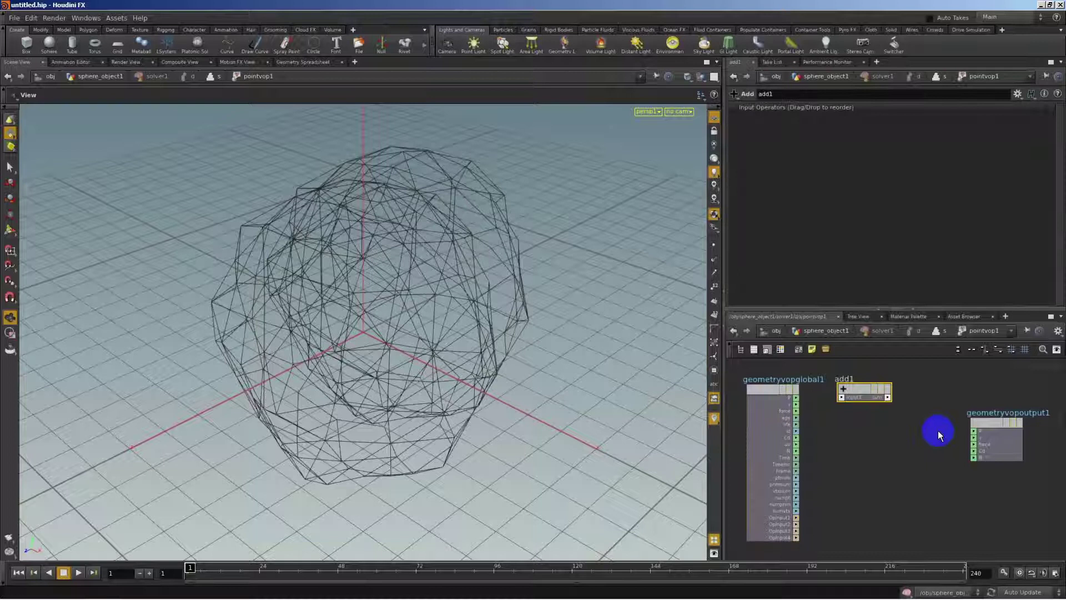
key("Tab")
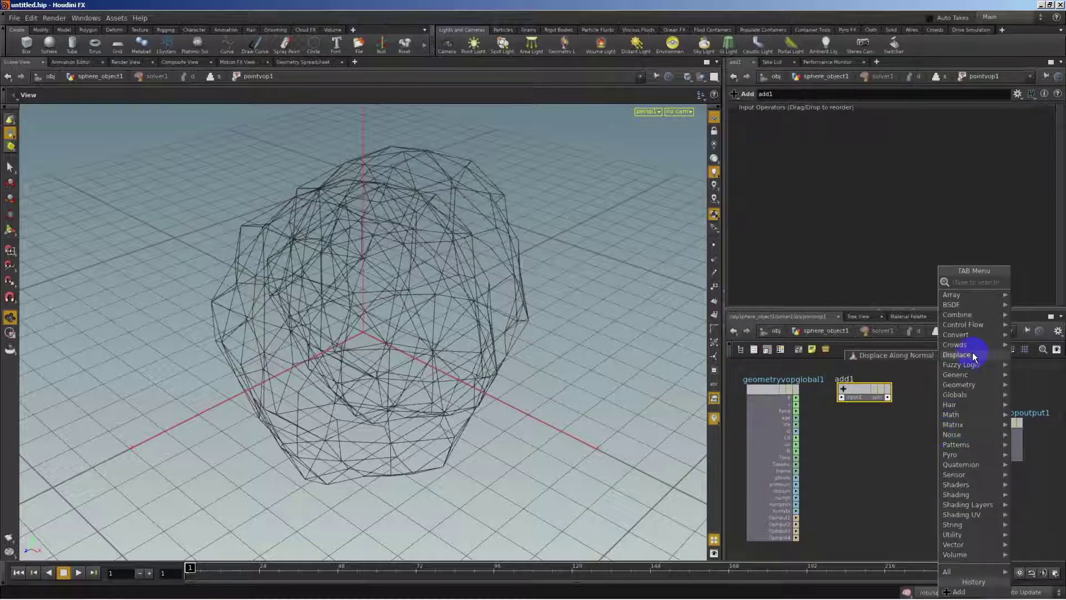
type("noi")
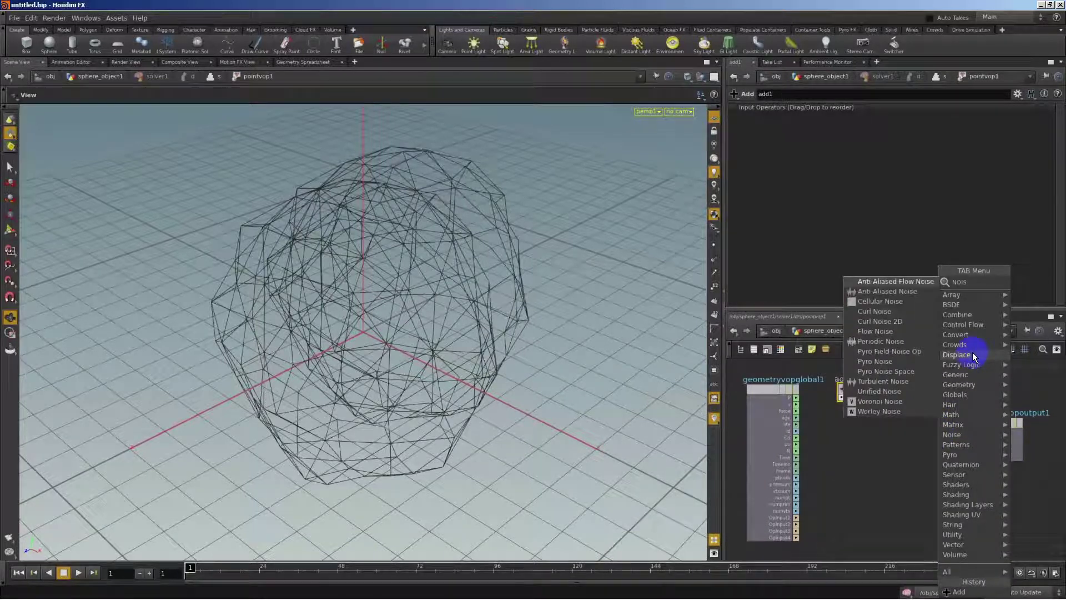
left_click(886, 312)
left_click(845, 456)
left_click_drag(855, 389, 899, 384)
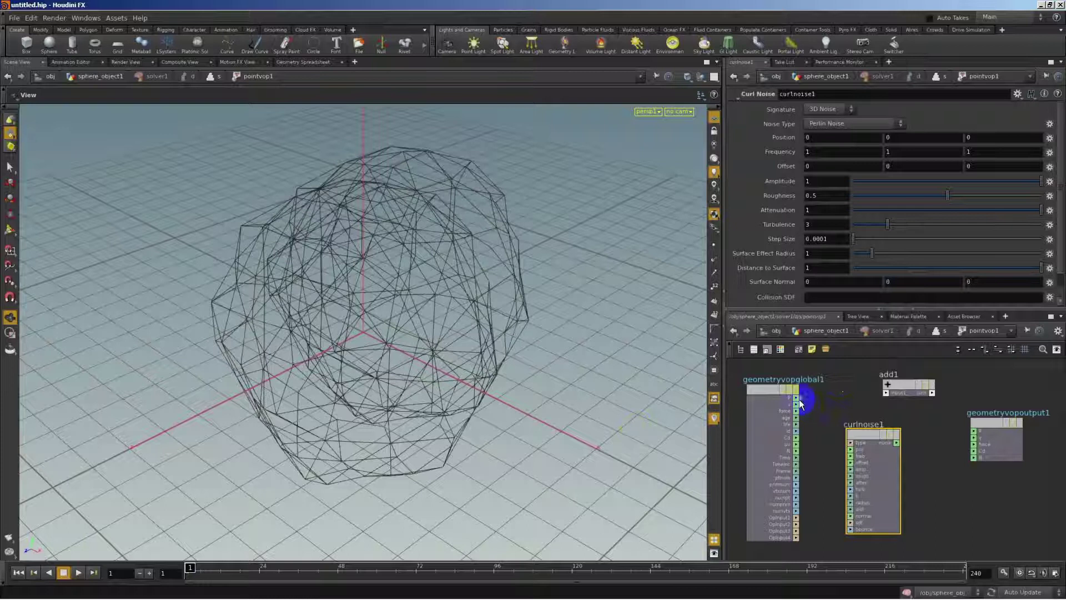
- Wire P into curl noise and add1, send the sum to output P, and return to the solver
left_click_drag(797, 399, 850, 449)
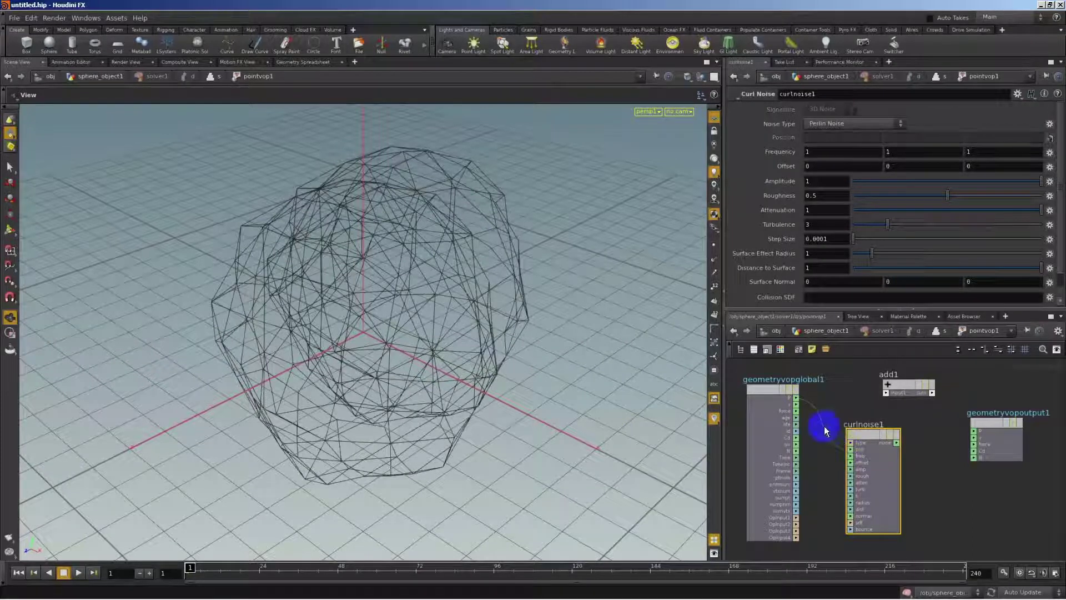
left_click_drag(797, 399, 888, 387)
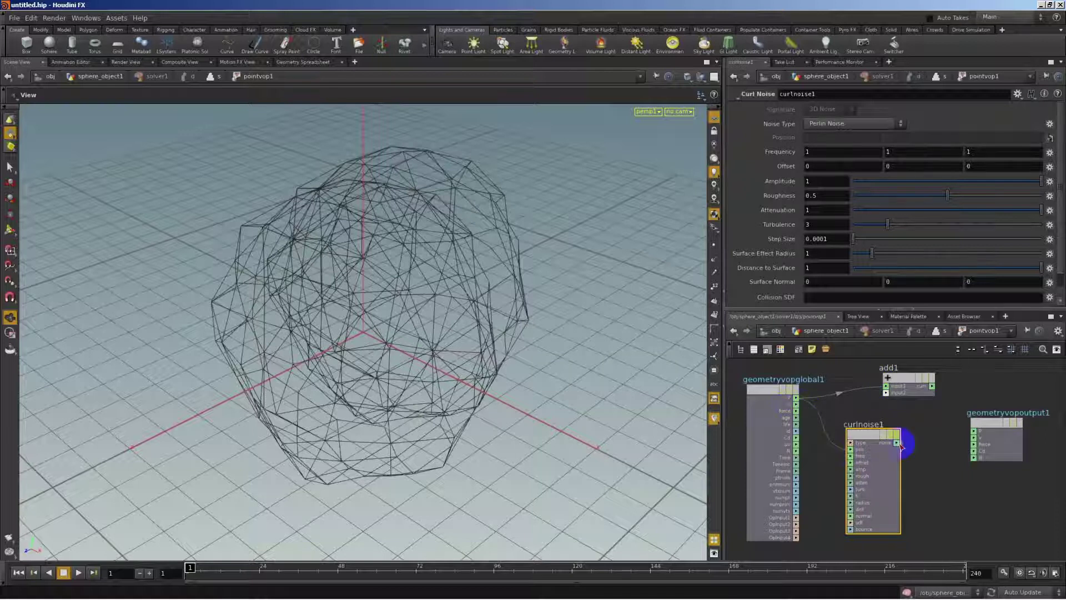
left_click_drag(891, 397, 894, 394)
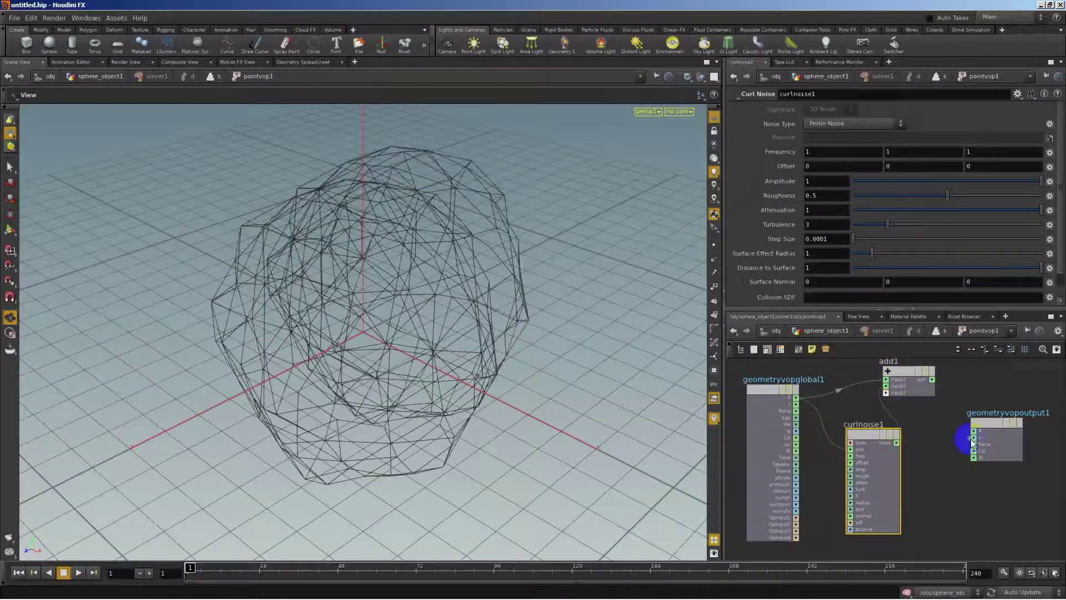
left_click_drag(934, 381, 976, 431)
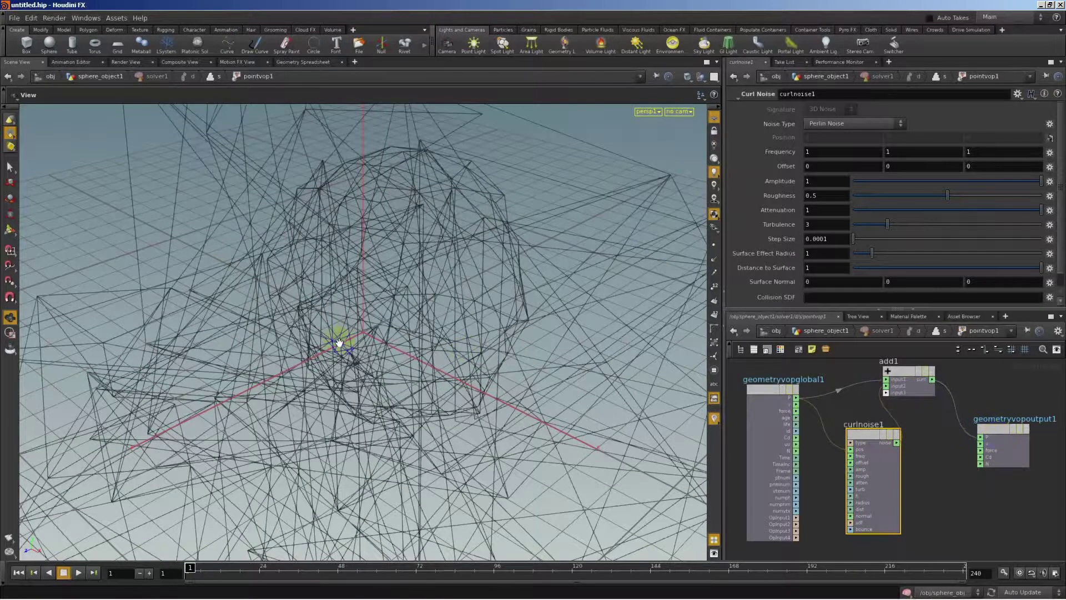
scroll(341, 333, "down", 5)
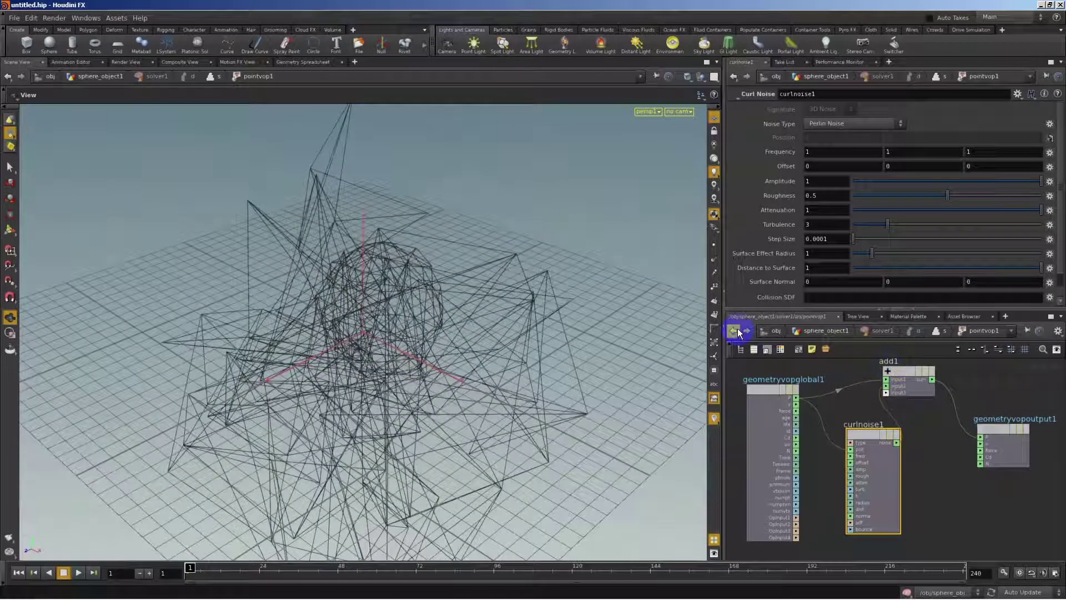
left_click(736, 329)
- Add a PolyWire node wired under solver1 and set it as the displayed output
left_click(734, 331)
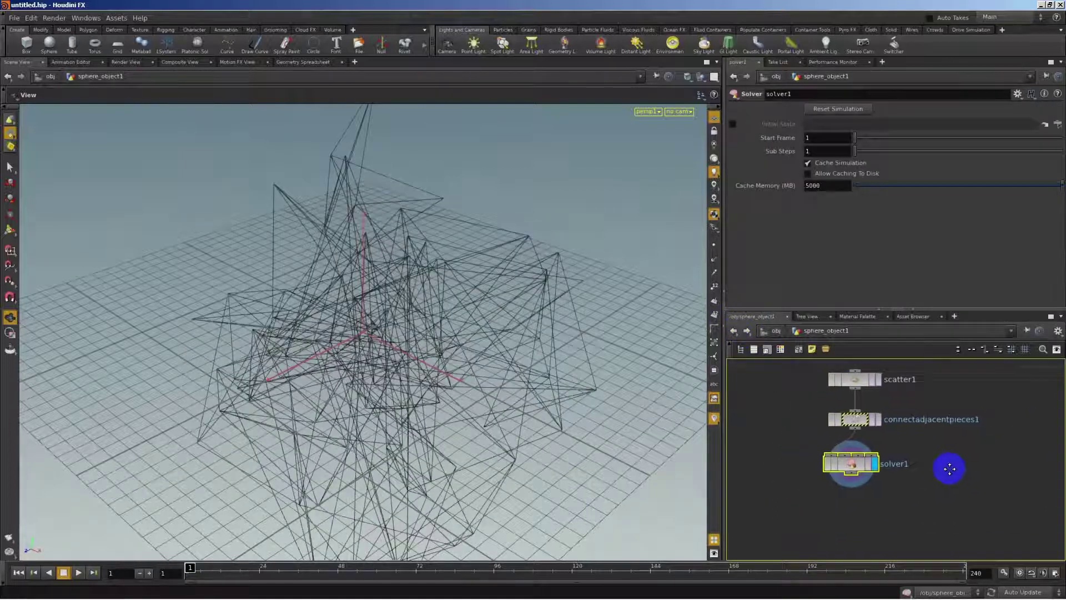
key("Tab")
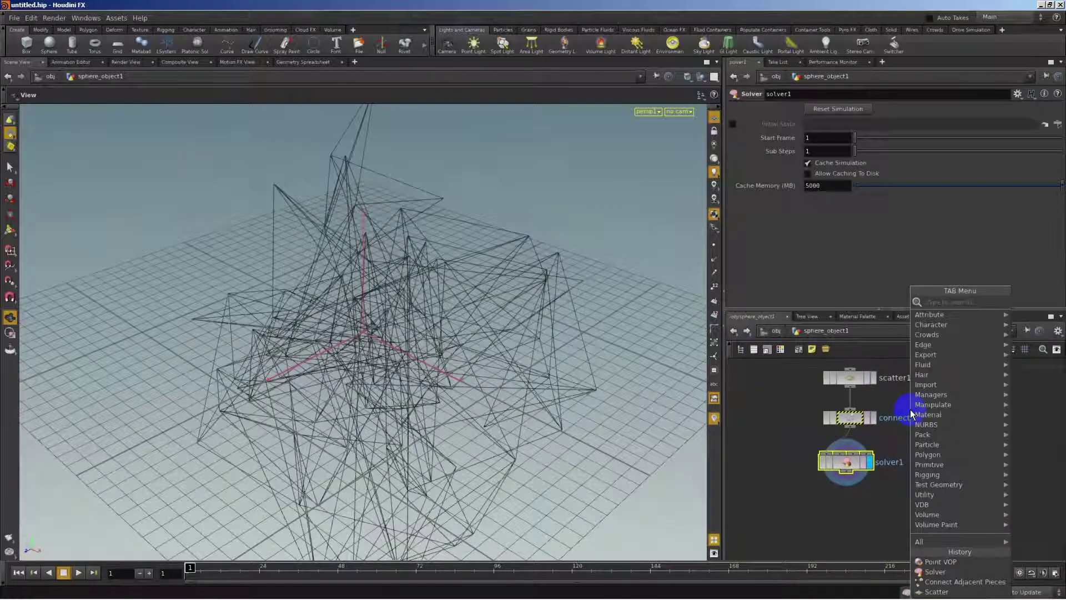
type("POLY")
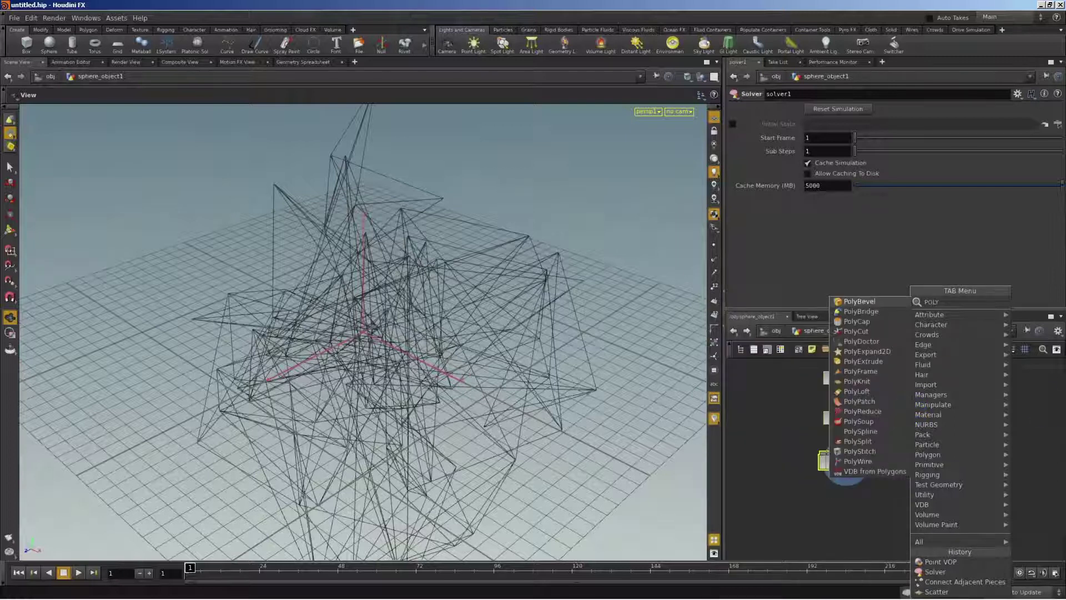
left_click(866, 461)
left_click(855, 519)
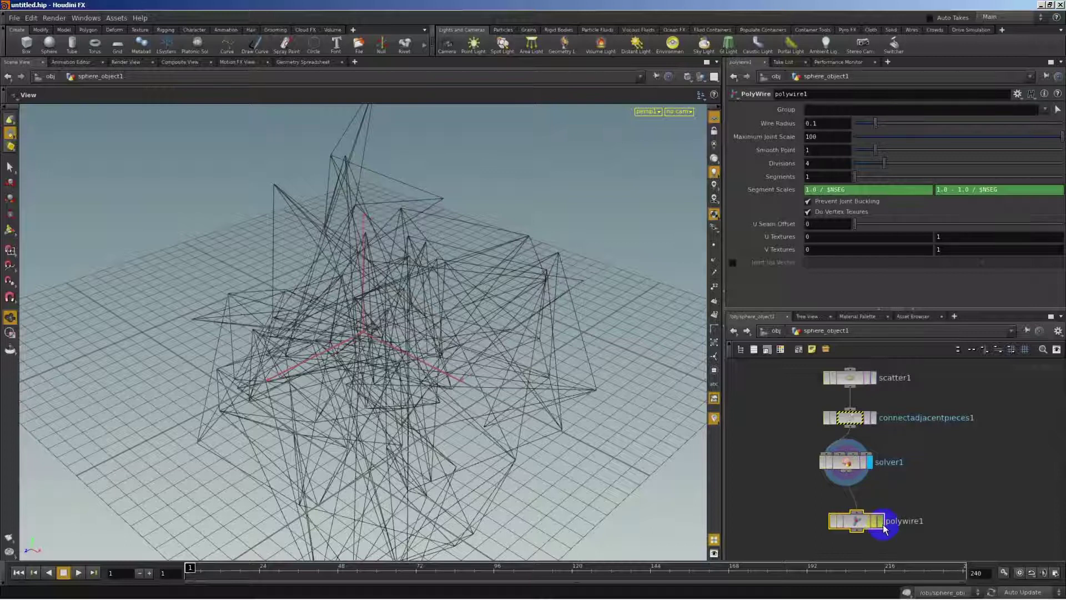
left_click_drag(856, 518, 844, 506)
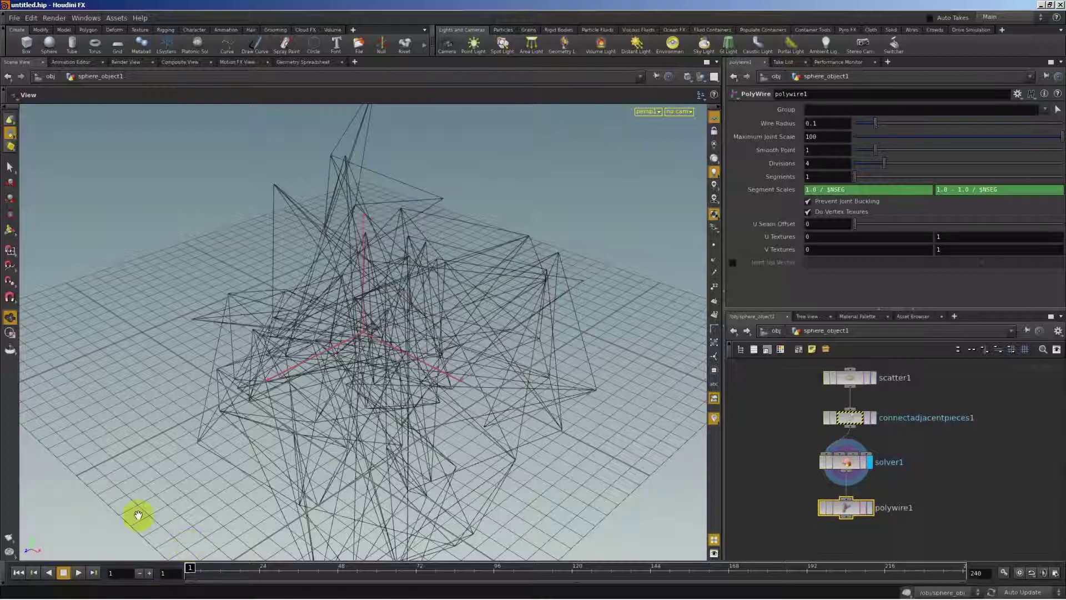
left_click(865, 508)
left_click(868, 510)
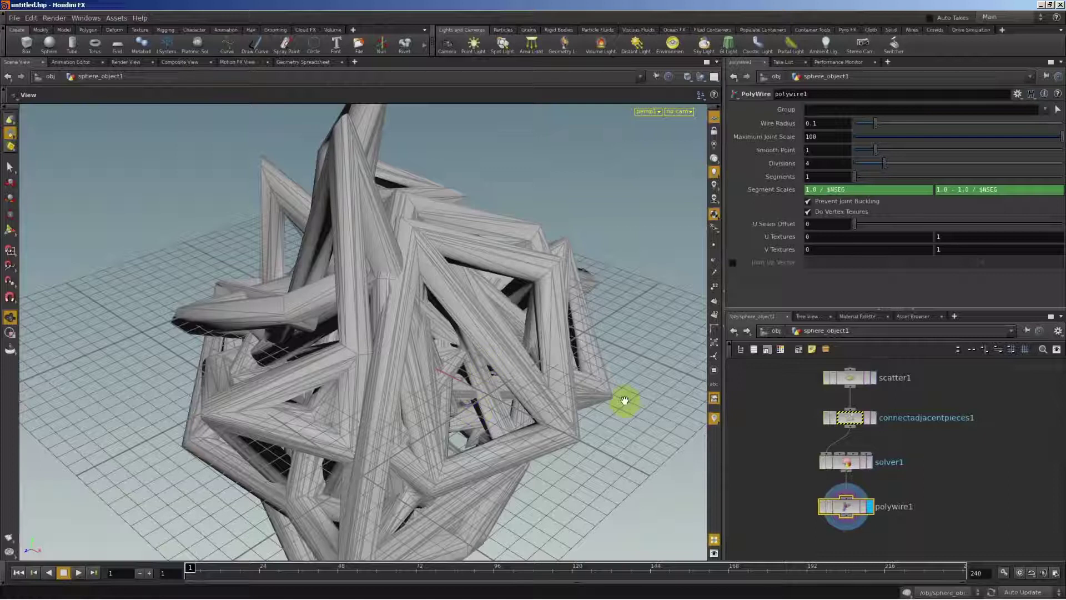
middle_click_drag(961, 391, 961, 484)
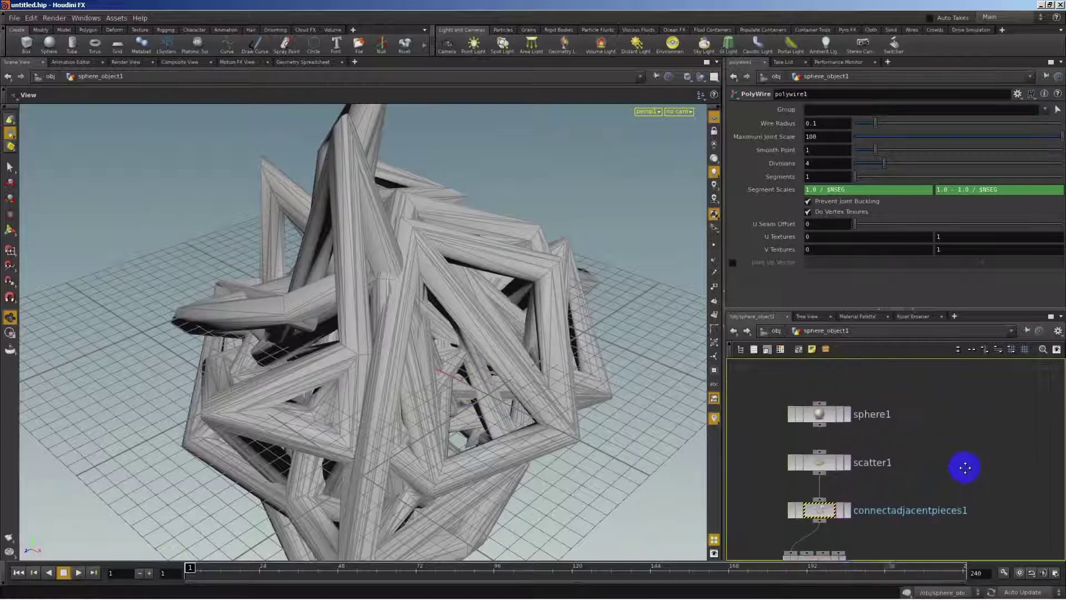
- Change polywire1's Wire Radius from 0.1 to 0.02 and orbit to view the thinner tubes
left_click(851, 417)
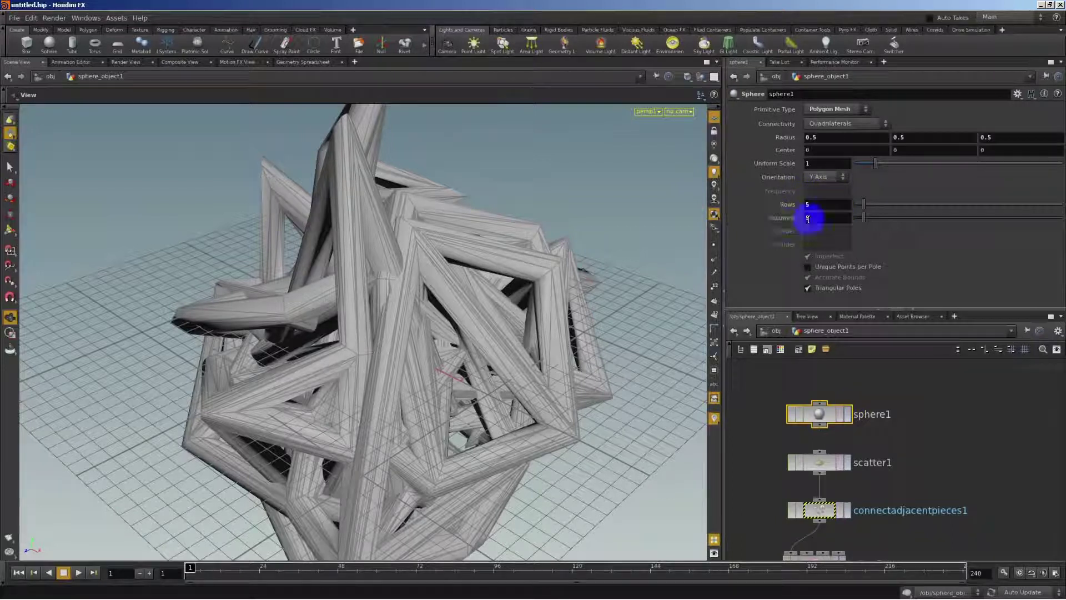
middle_click_drag(987, 498, 968, 438)
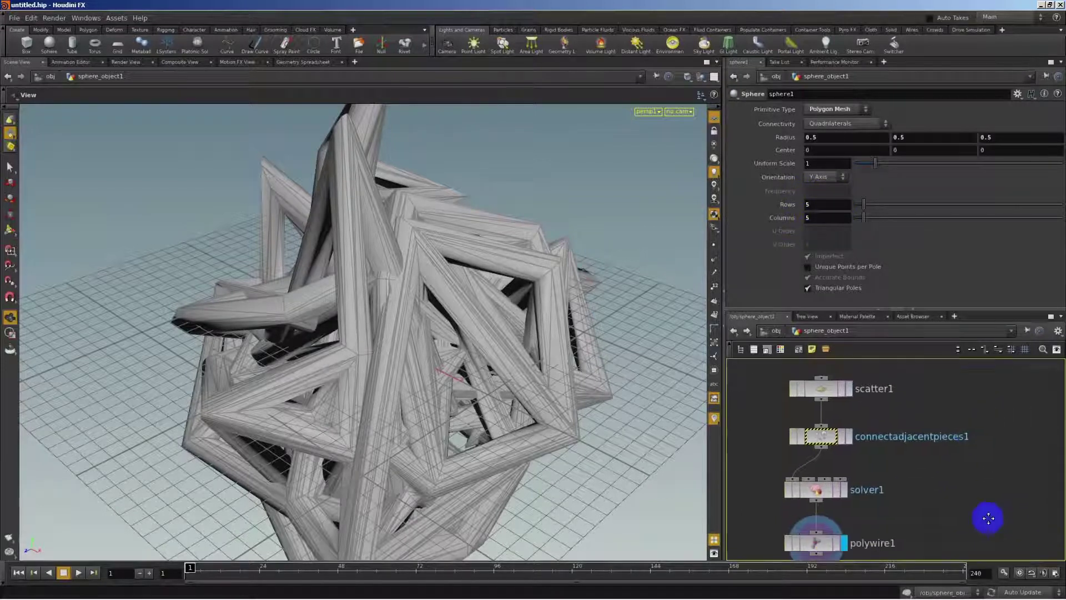
middle_click_drag(988, 518, 985, 460)
middle_click_drag(869, 529, 888, 507)
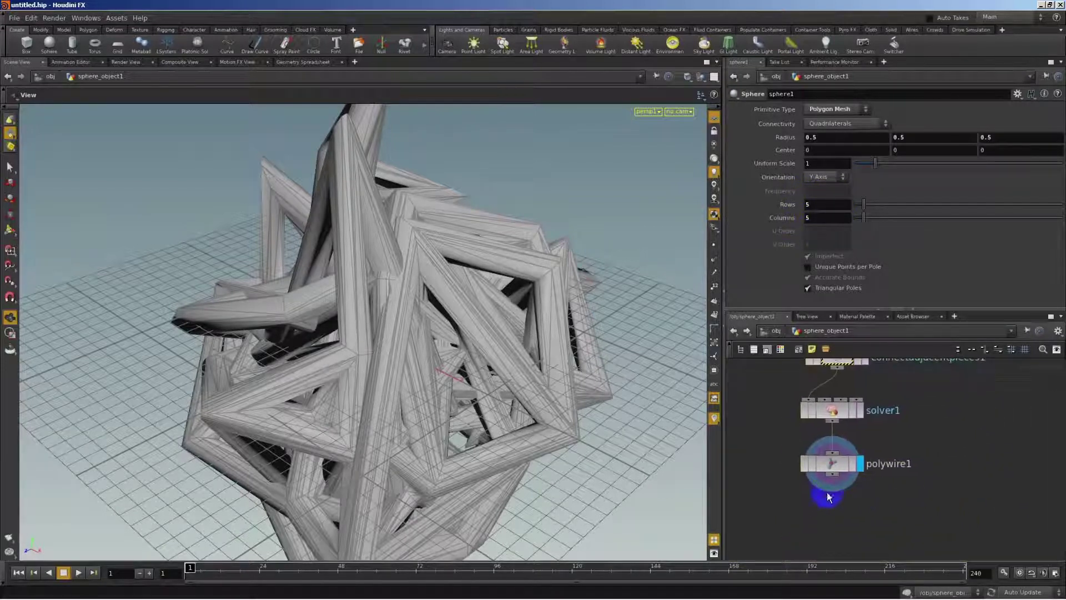
left_click(821, 468)
middle_click_drag(968, 421, 967, 464)
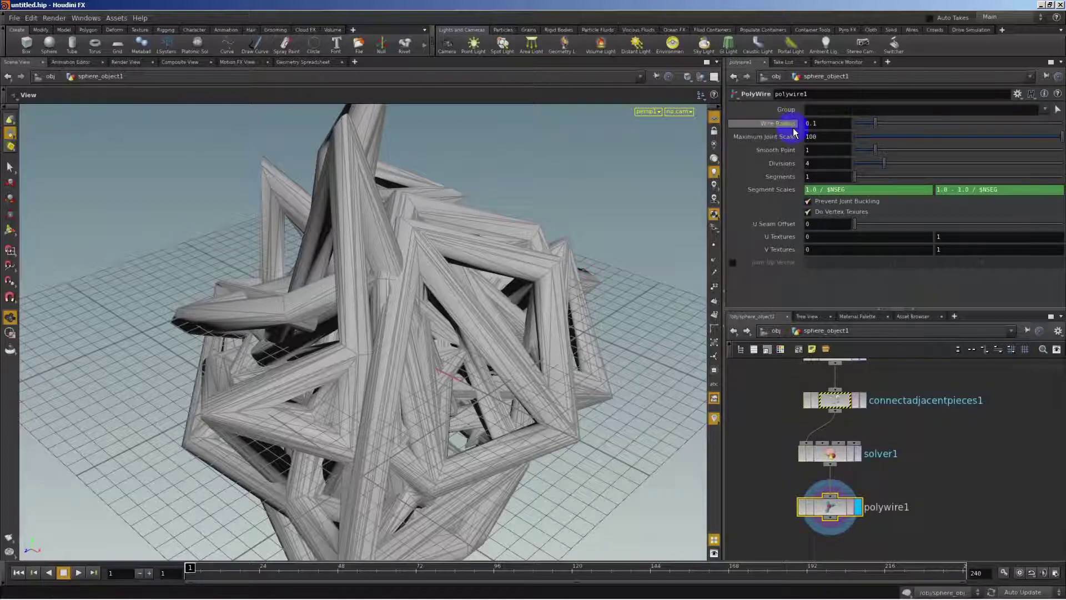
left_click(826, 123)
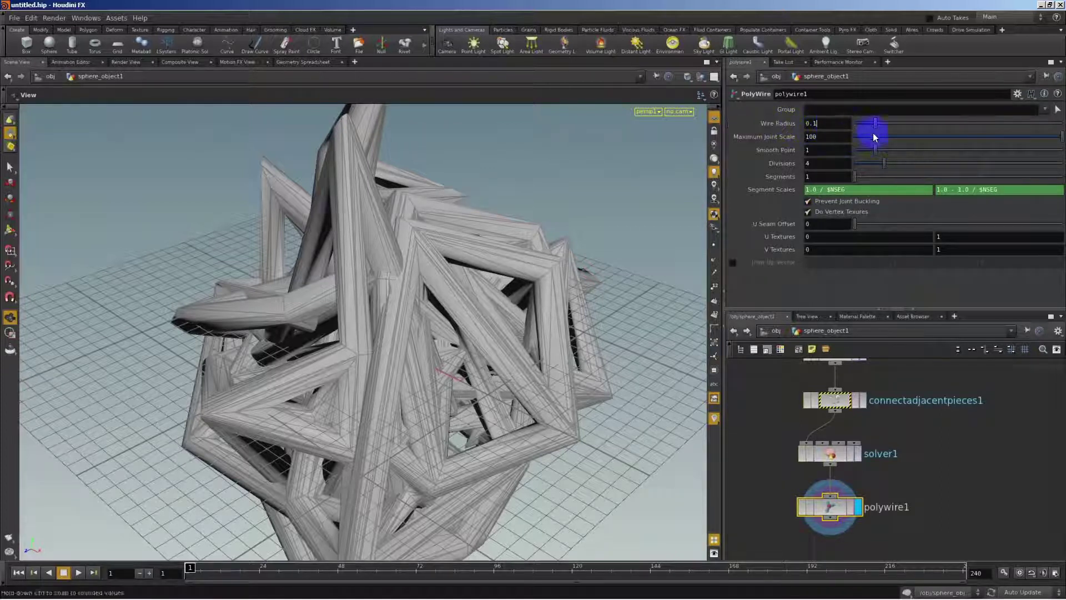
key("BackSpace")
type("0")
type("2")
key("Return")
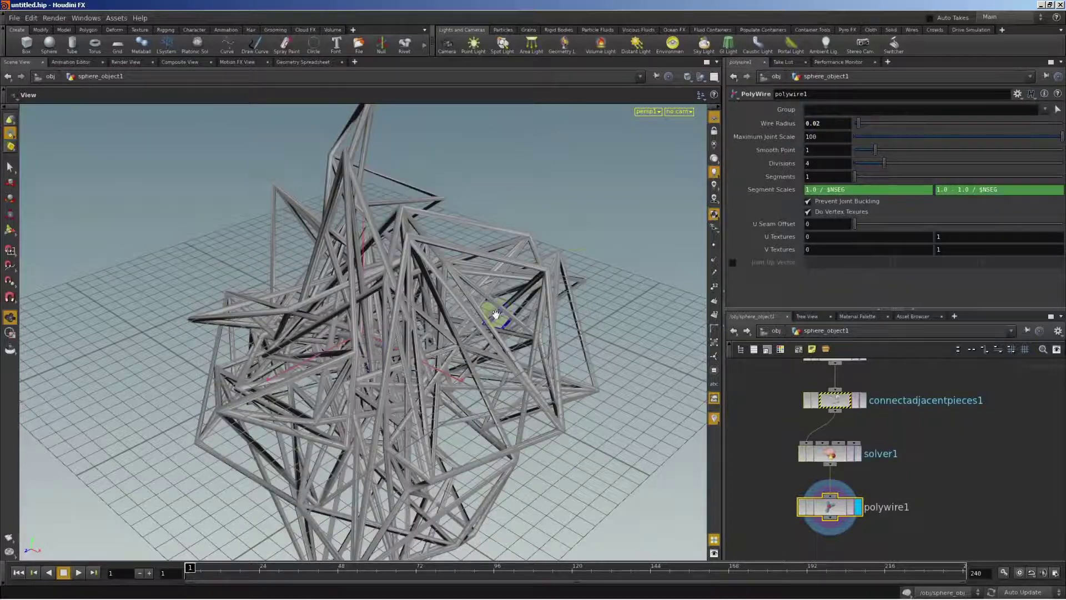
left_click_drag(472, 439, 448, 368)
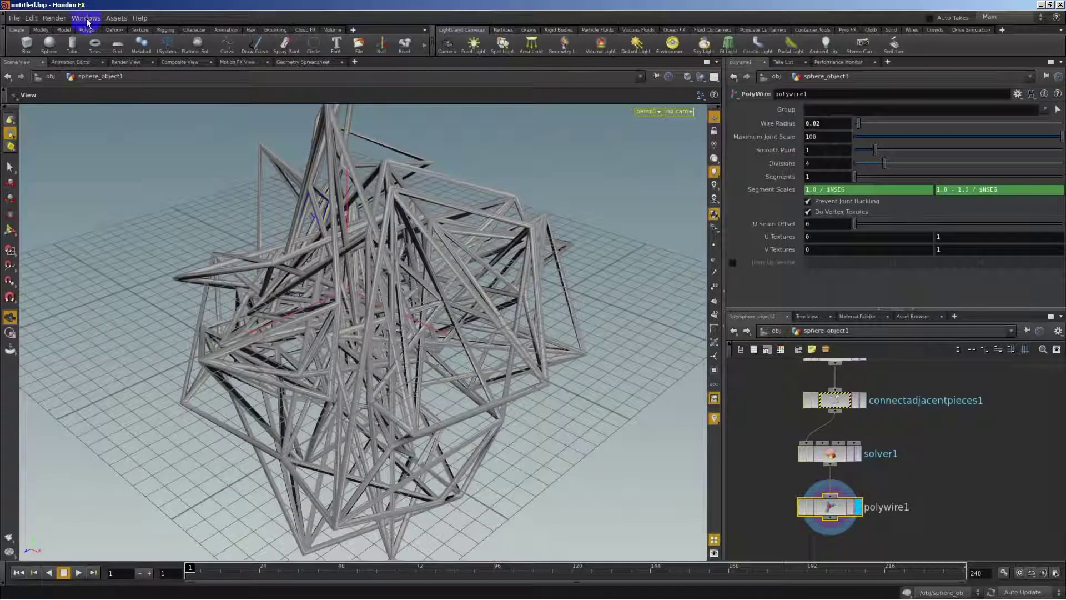
- Start an Alembic export from the File menu, keeping the current take
left_click(14, 17)
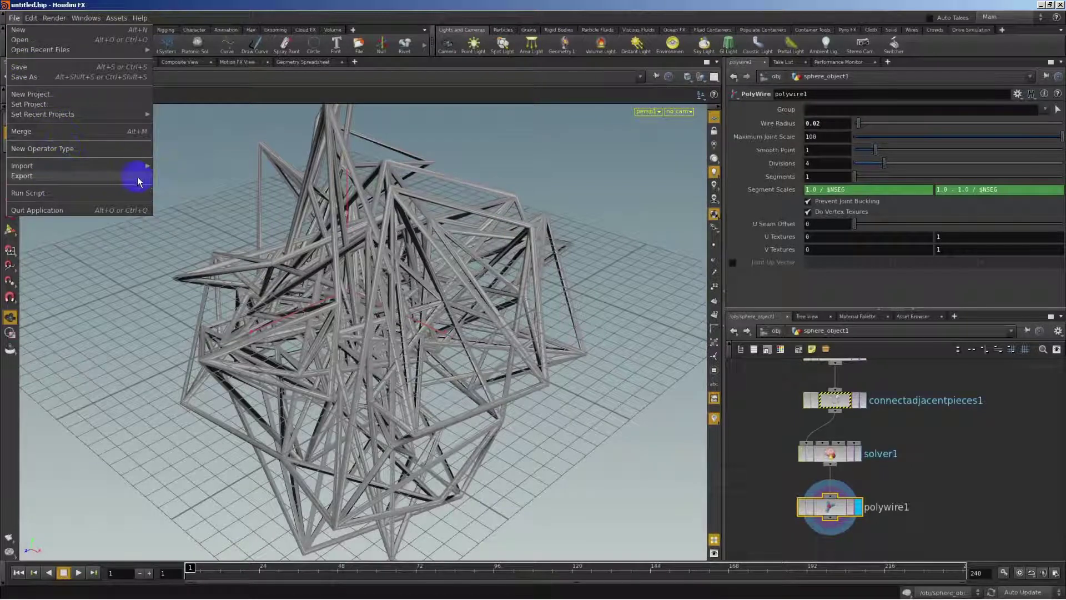
mouse_move(50, 175)
left_click(169, 177)
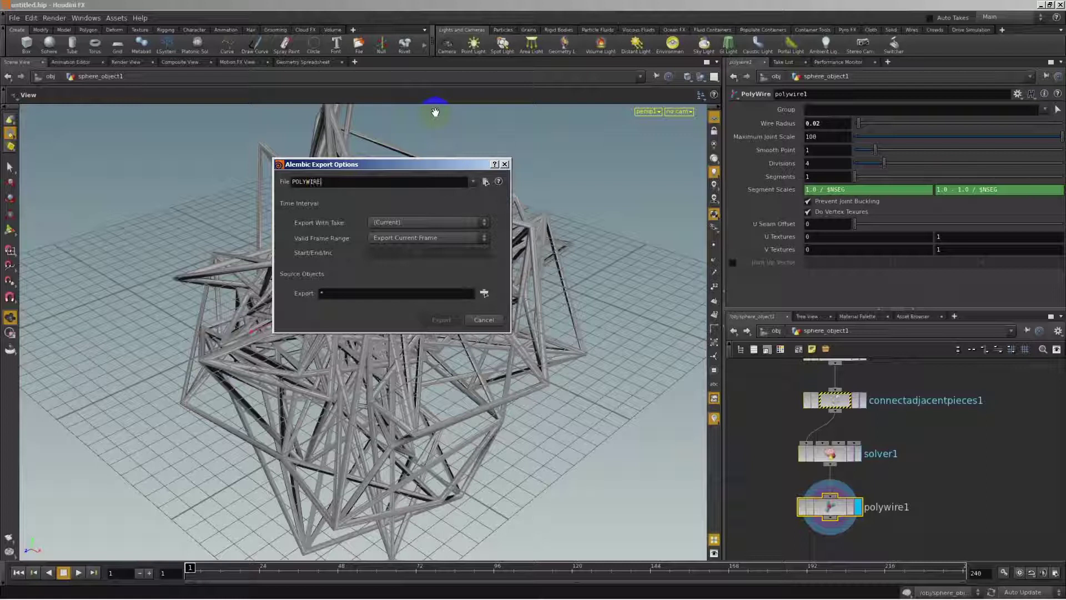
left_click_drag(391, 165, 405, 192)
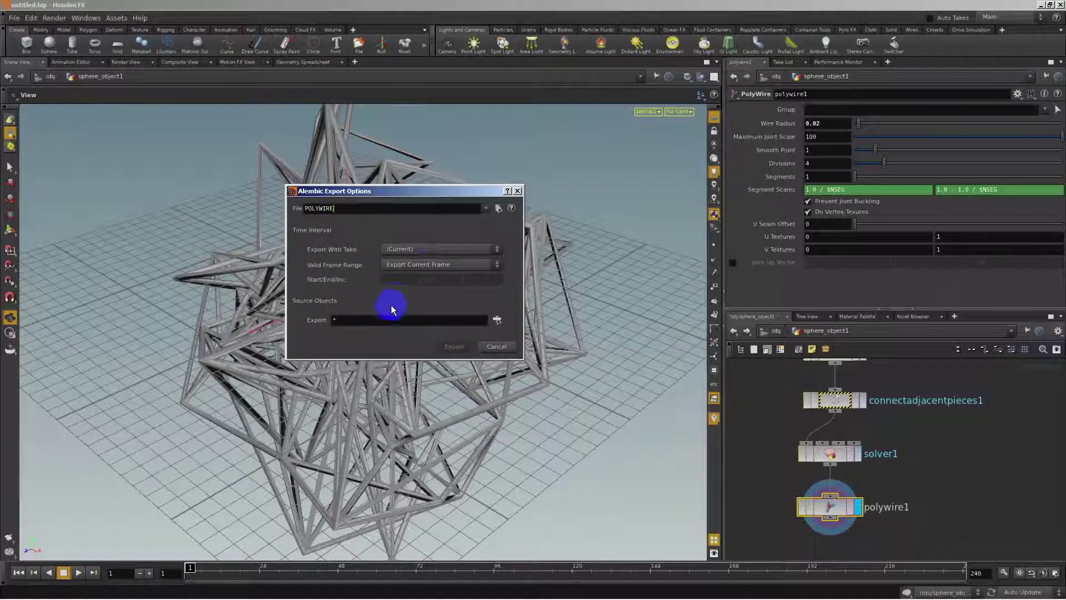
left_click(424, 251)
left_click(400, 240)
- Set the output path to POLYWIRE.ABC on the Desktop and export the lattice
left_click(498, 208)
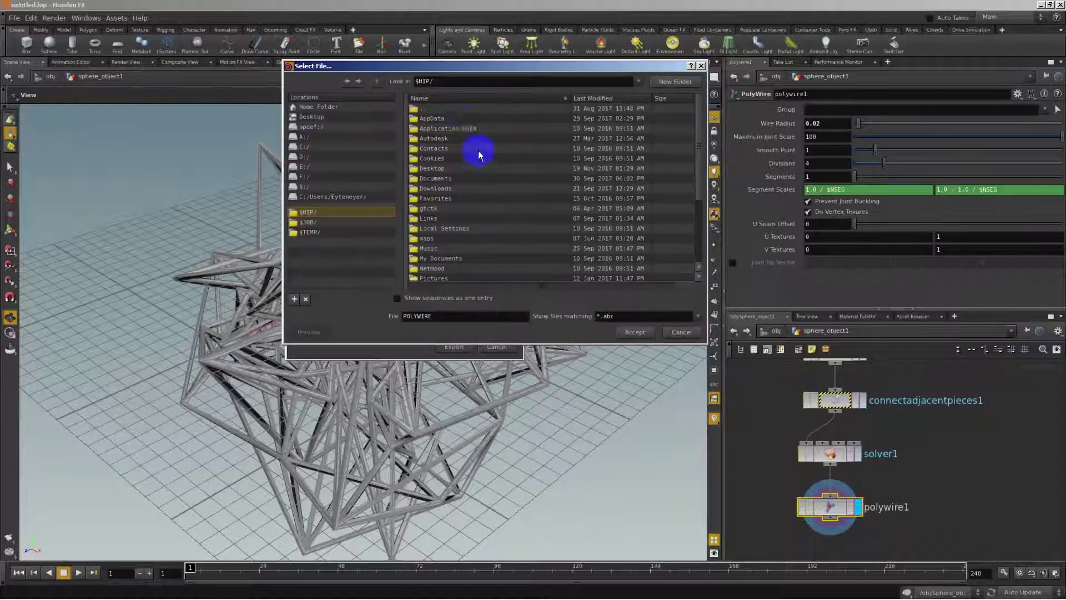
left_click_drag(453, 70, 519, 160)
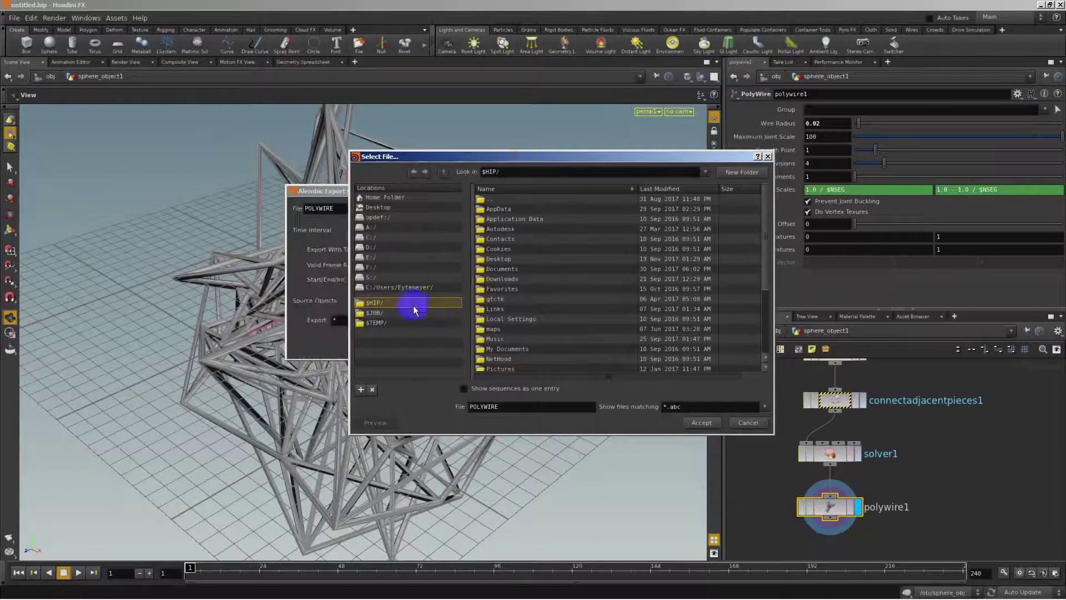
left_click(378, 207)
left_click(531, 409)
type(".ABC")
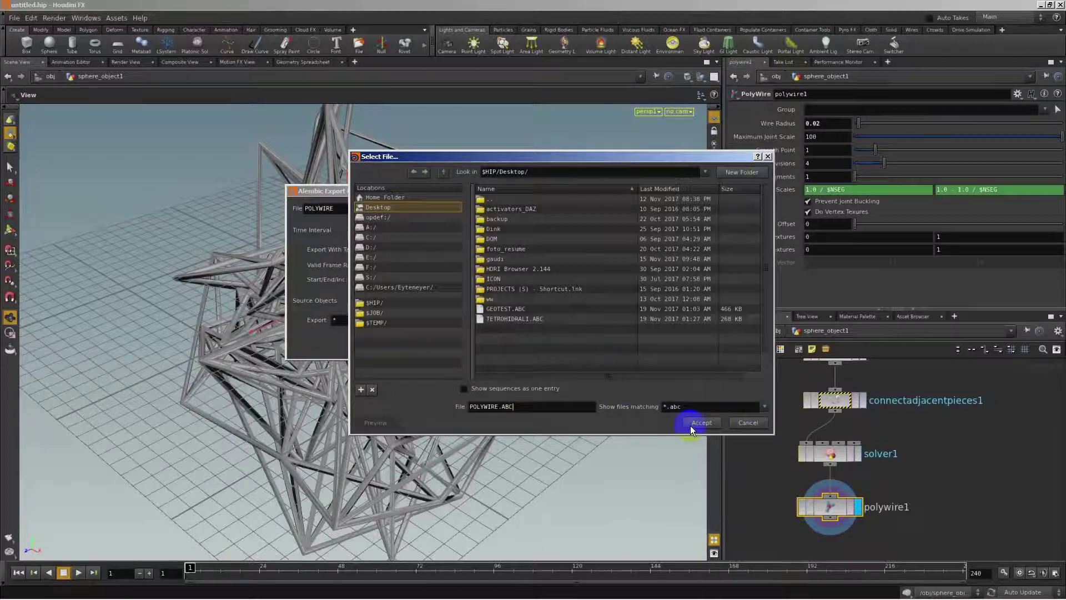
left_click(691, 425)
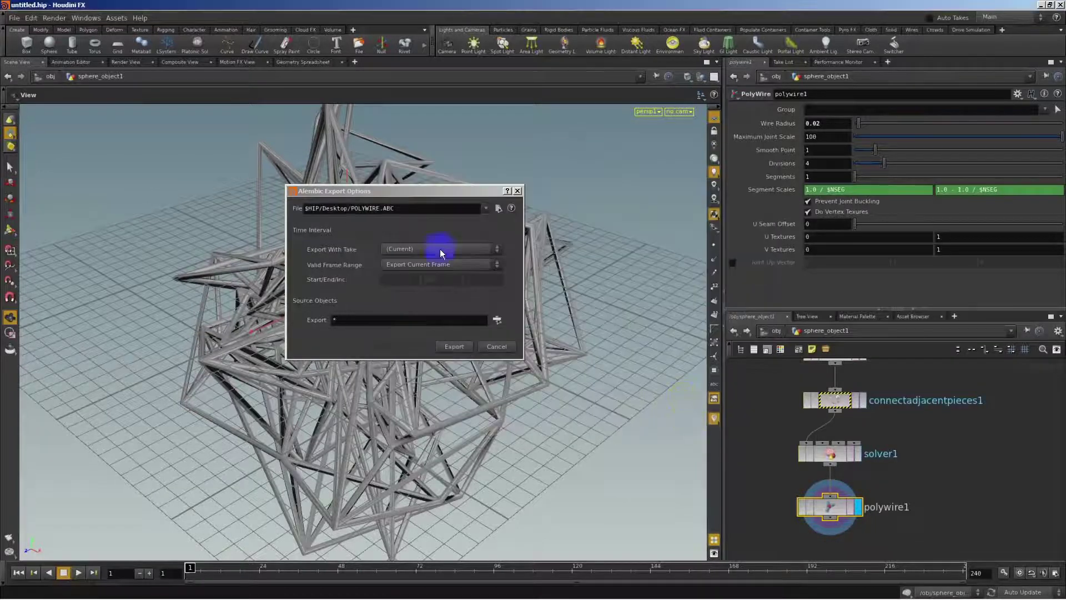
left_click(466, 353)
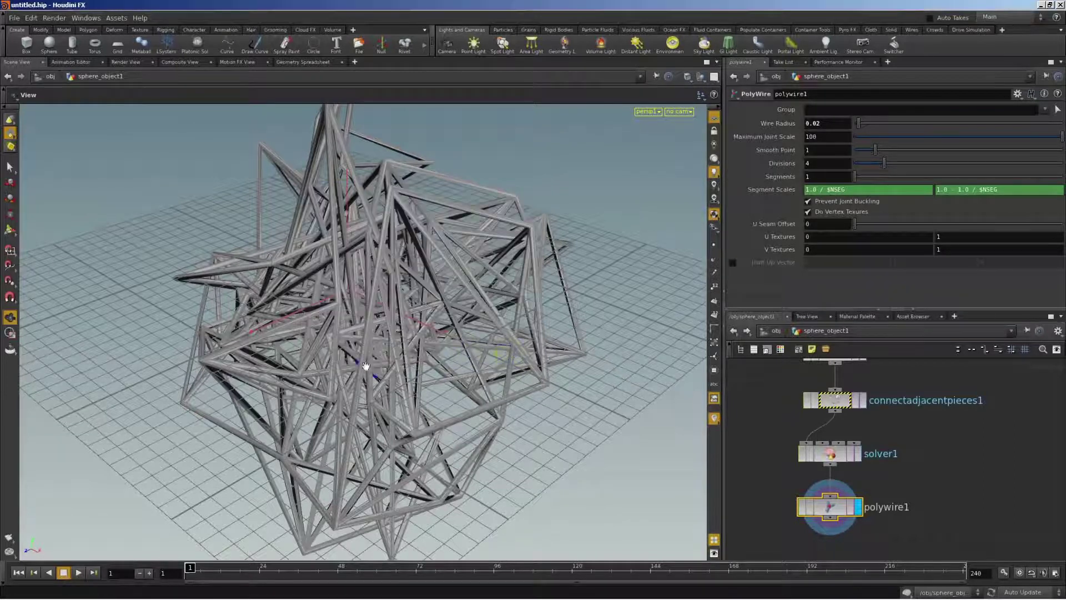
- Orbit the Houdini lattice view, then bring the empty Cinema 4D Untitled 2 scene forward
mouse_move(527, 365)
left_mouse_down()
mouse_move(616, 244)
mouse_move(192, 211)
left_mouse_up()
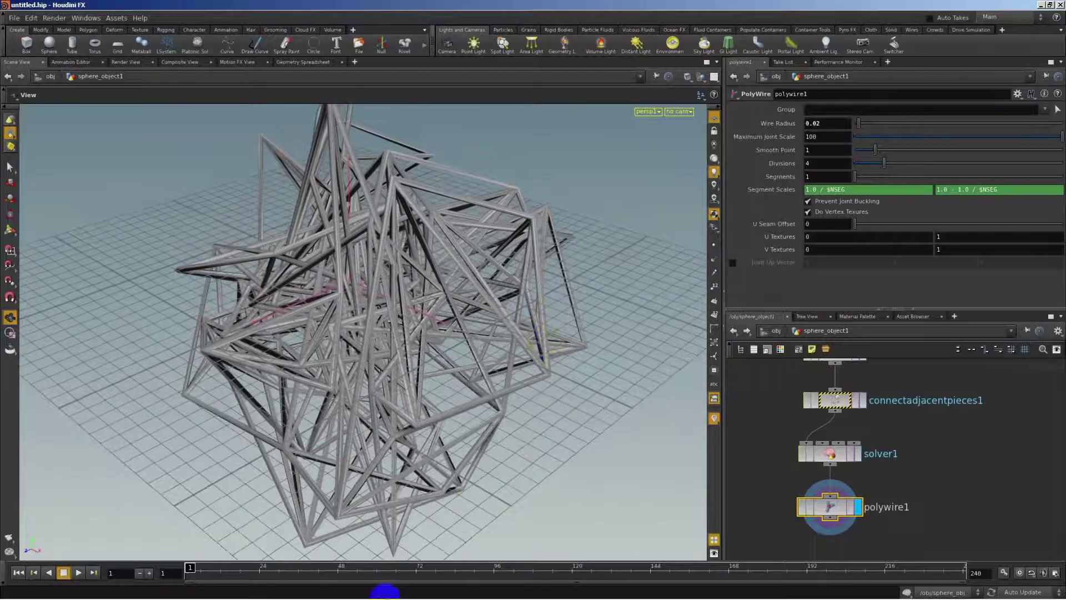
left_click(162, 593)
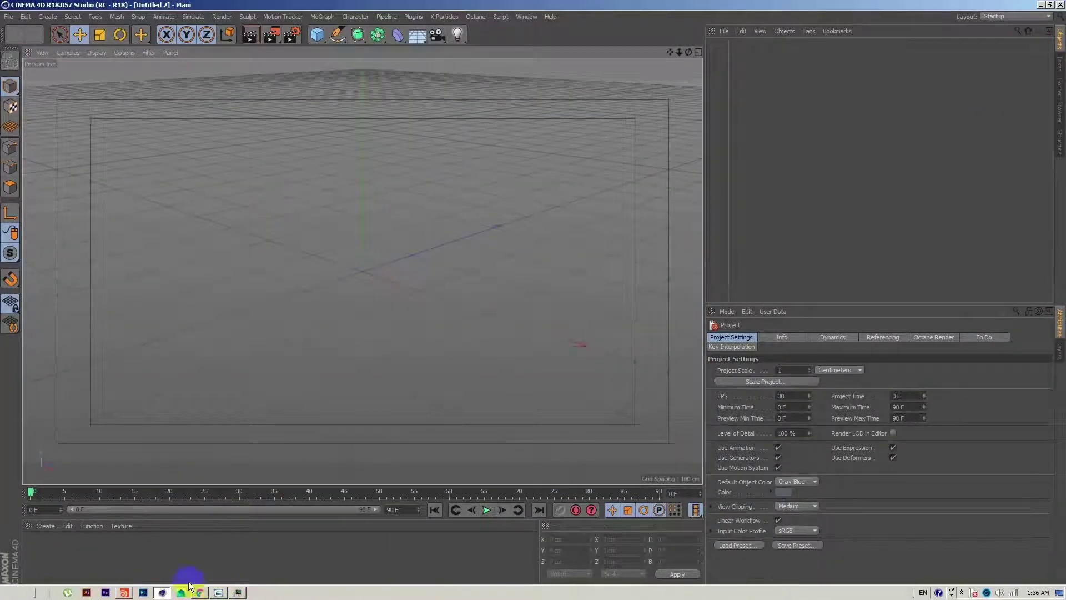
left_click(120, 592)
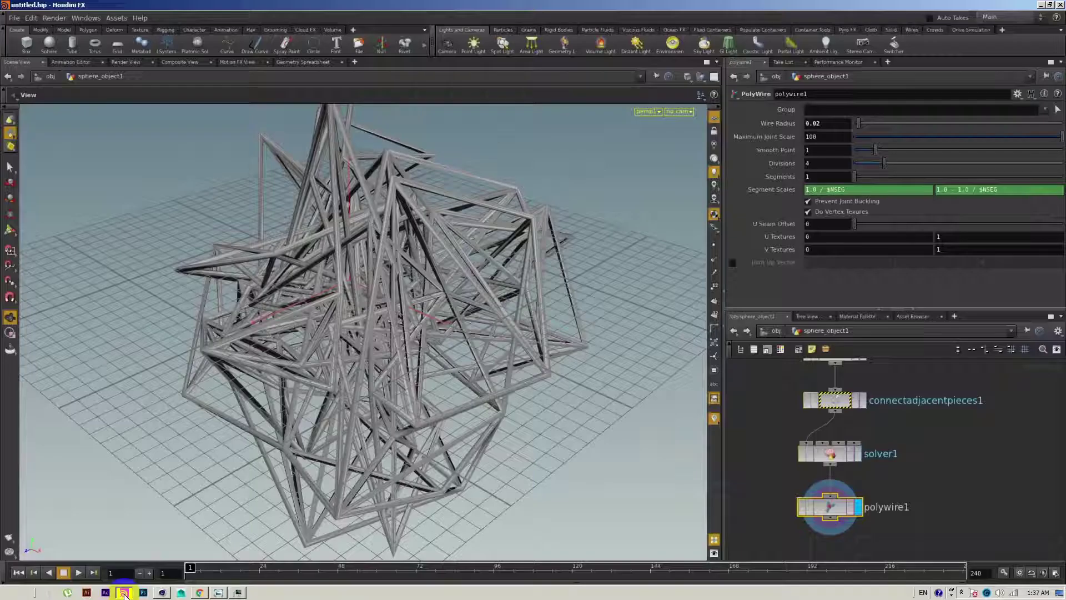
mouse_move(552, 225)
left_mouse_down()
mouse_move(428, 361)
mouse_move(161, 139)
left_mouse_up()
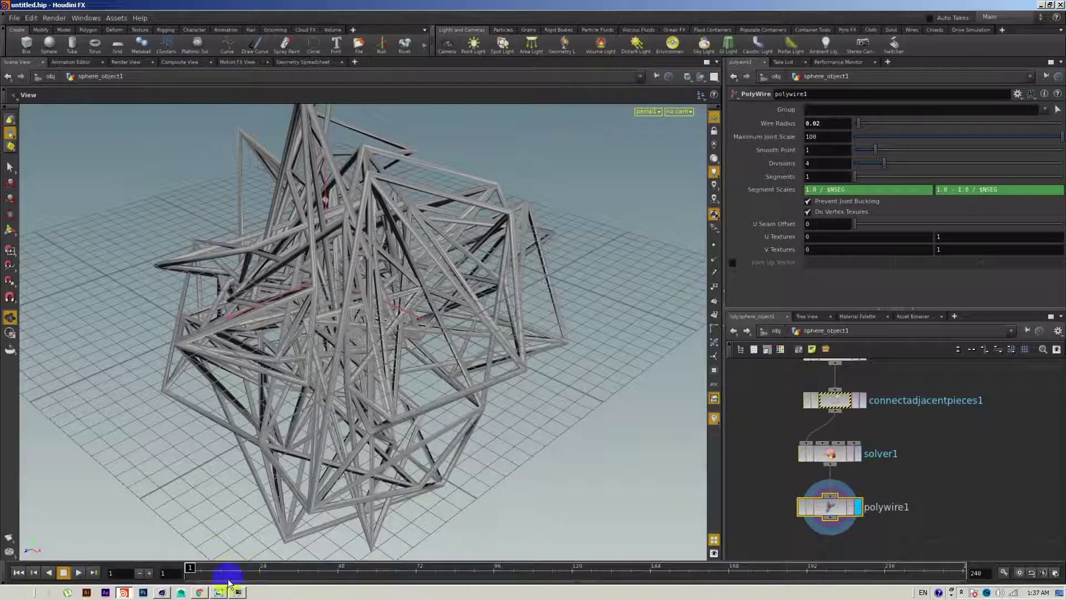
left_click(162, 592)
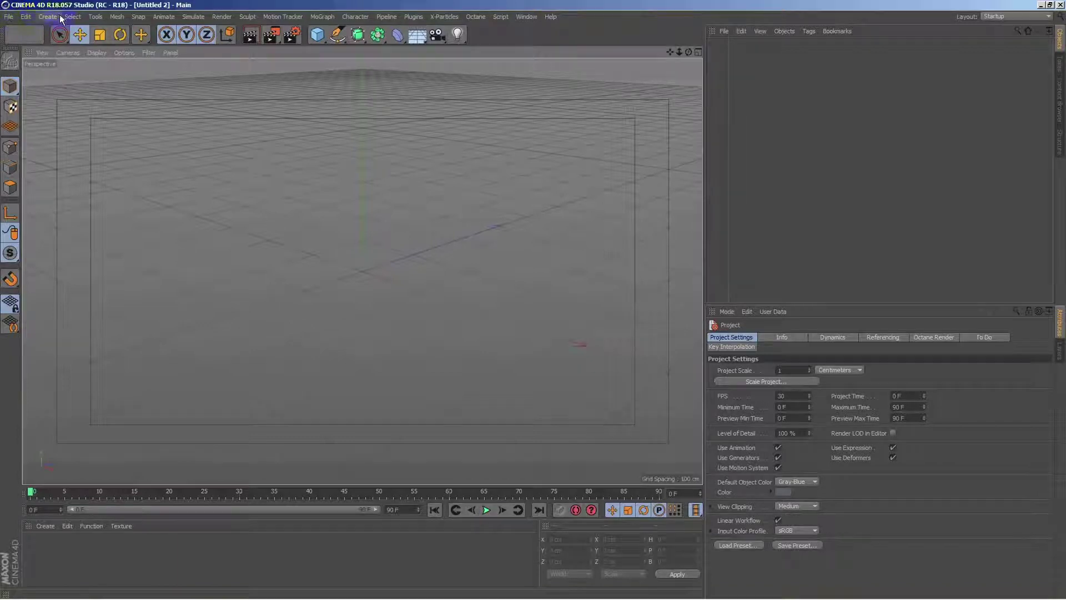
- Merge POLYWIRE.ABC from the Desktop into the Cinema 4D scene
left_click(8, 16)
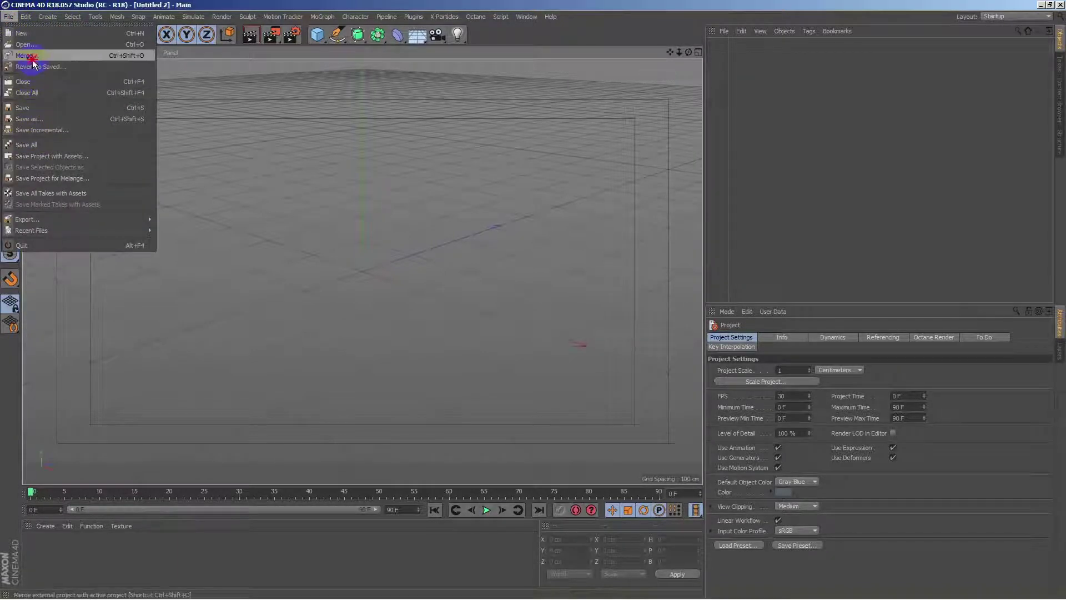
left_click(32, 57)
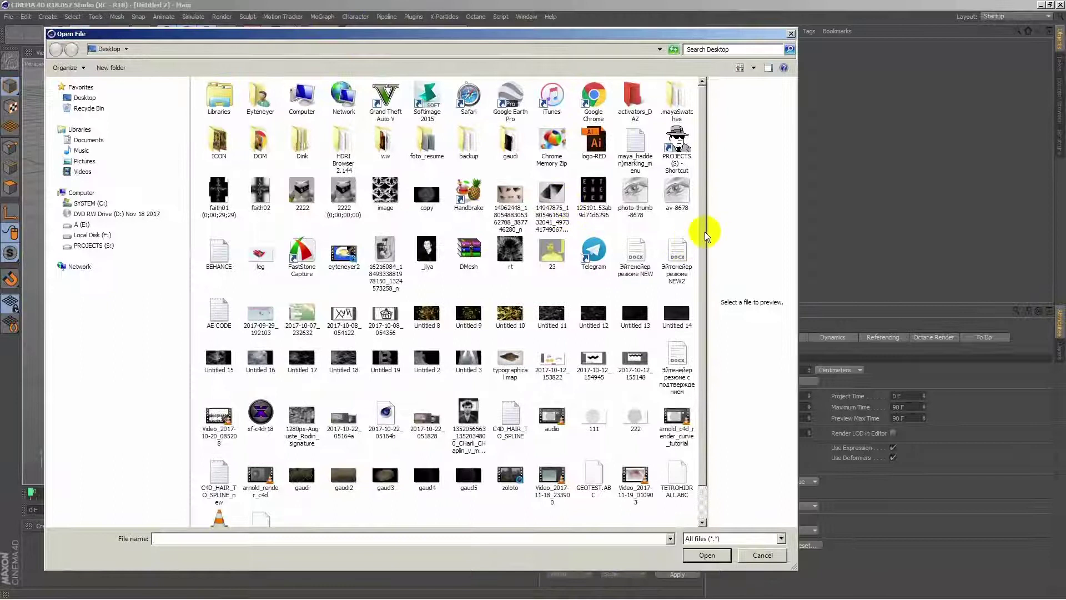
left_click_drag(704, 231, 703, 440)
left_click(259, 508)
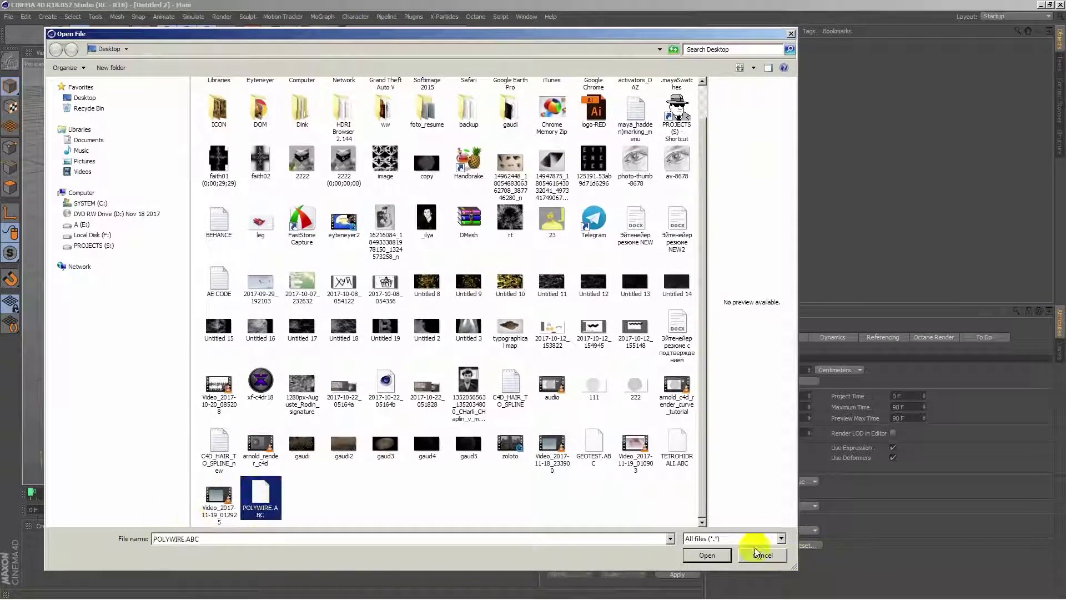
left_click(707, 555)
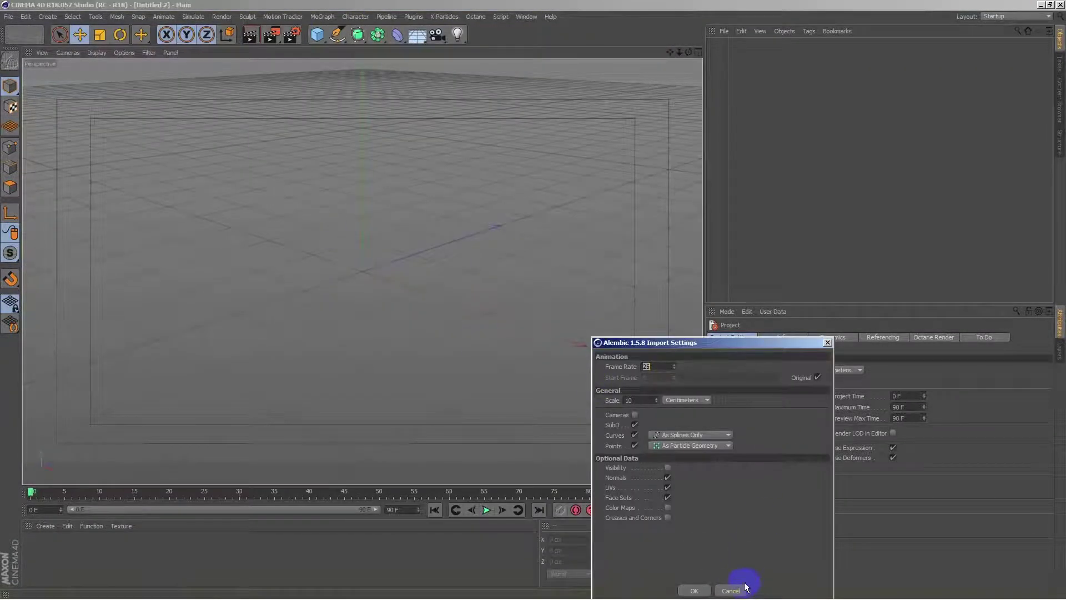
left_click(694, 590)
- Raise the sphere_object1 Alembic scale from 10 to 100 and orbit to inspect it
left_click(775, 372)
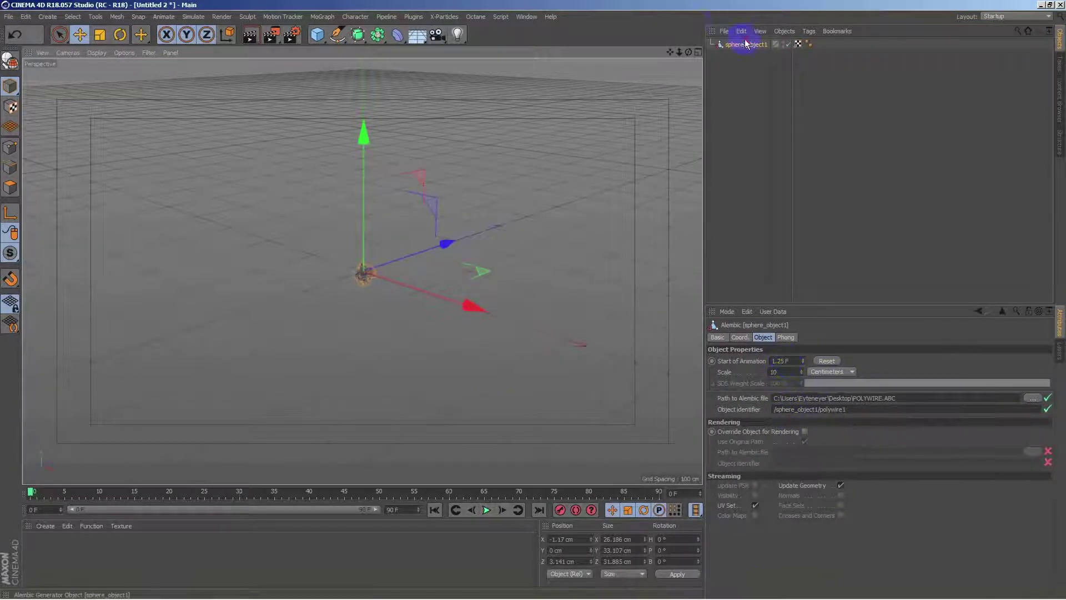
type("0")
key("Return")
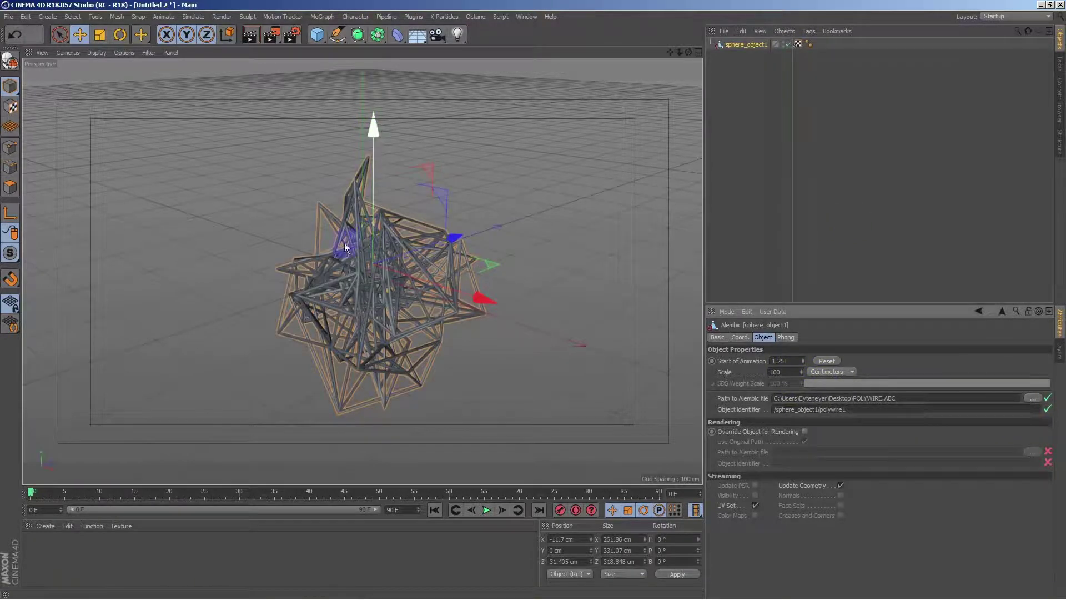
scroll(408, 165, "up", 3)
scroll(408, 165, "up", 3)
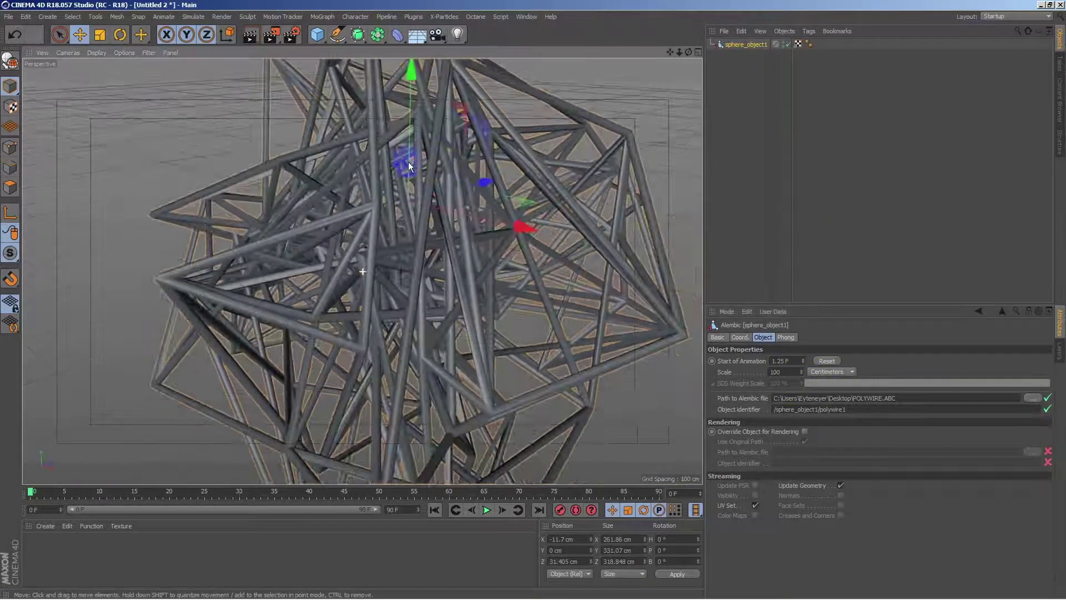
scroll(408, 165, "down", 3)
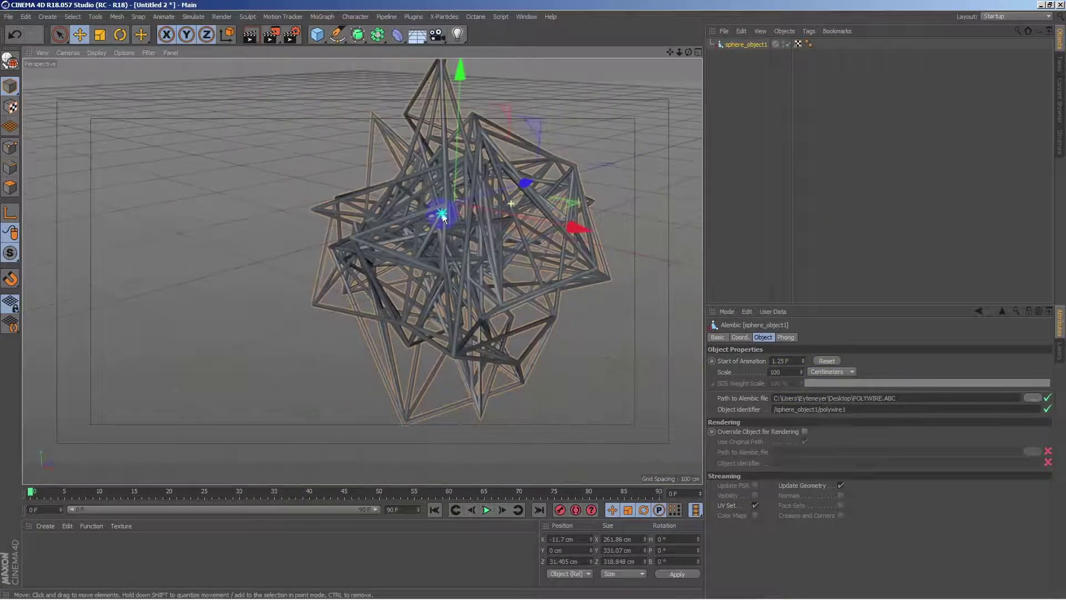
scroll(476, 287, "down", 2)
left_click_drag(501, 252, 417, 278, "alt")
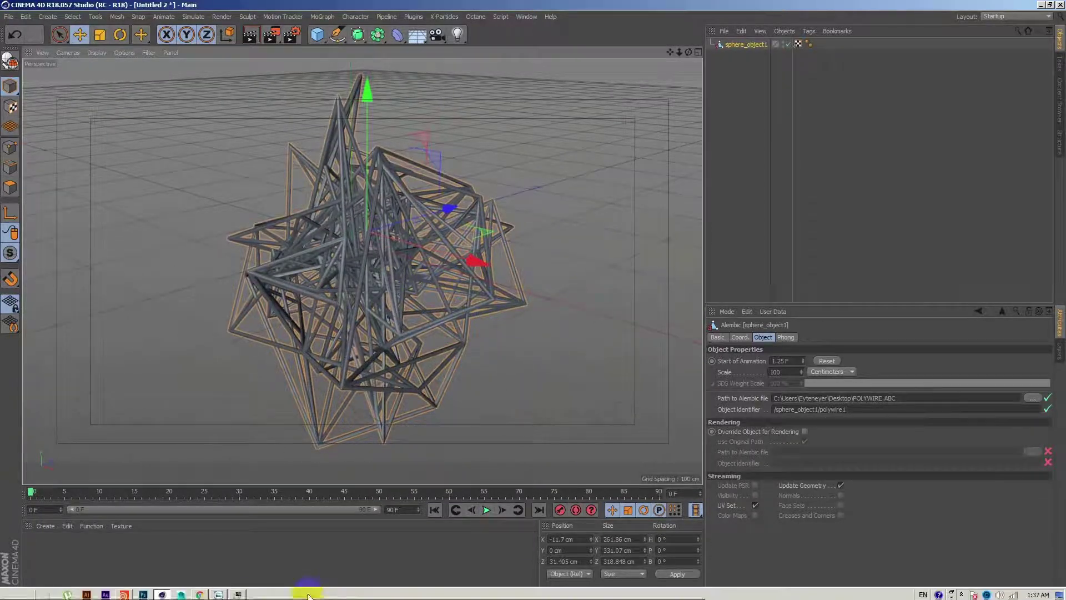
- Bring the gold wire lattice render (image 11SS12) forward in Windows Photo Viewer and zoom in, then back to fit
left_click(219, 592)
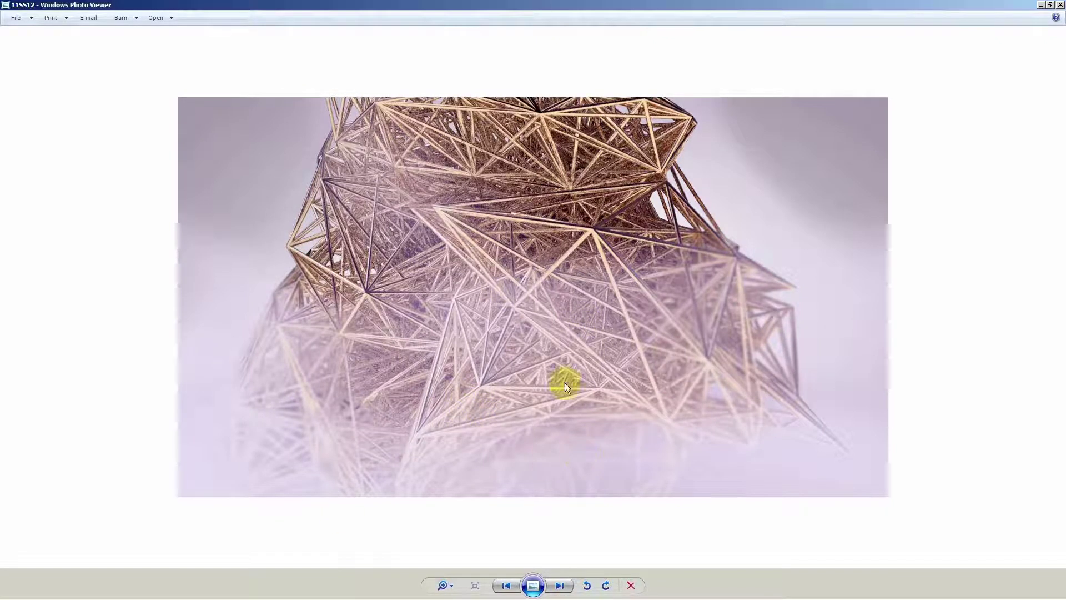
scroll(565, 382, "up", 2)
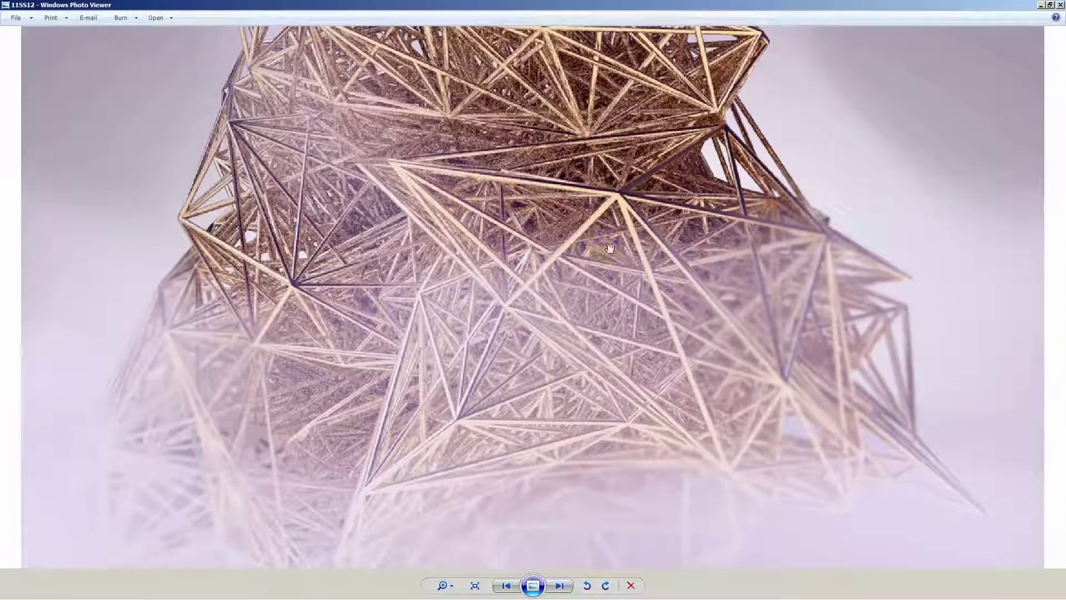
scroll(610, 248, "down", 2)
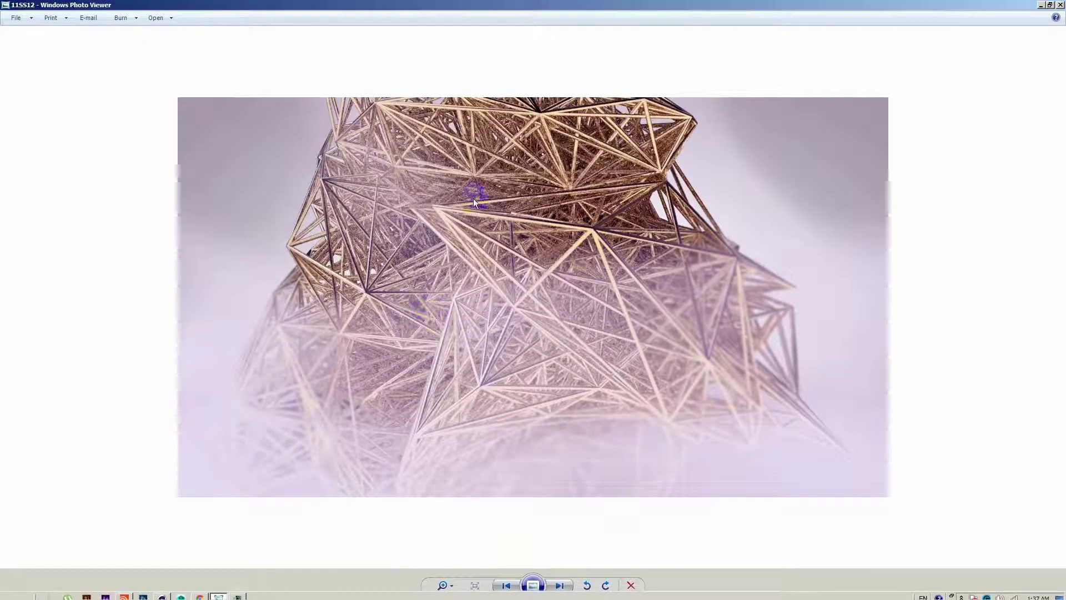